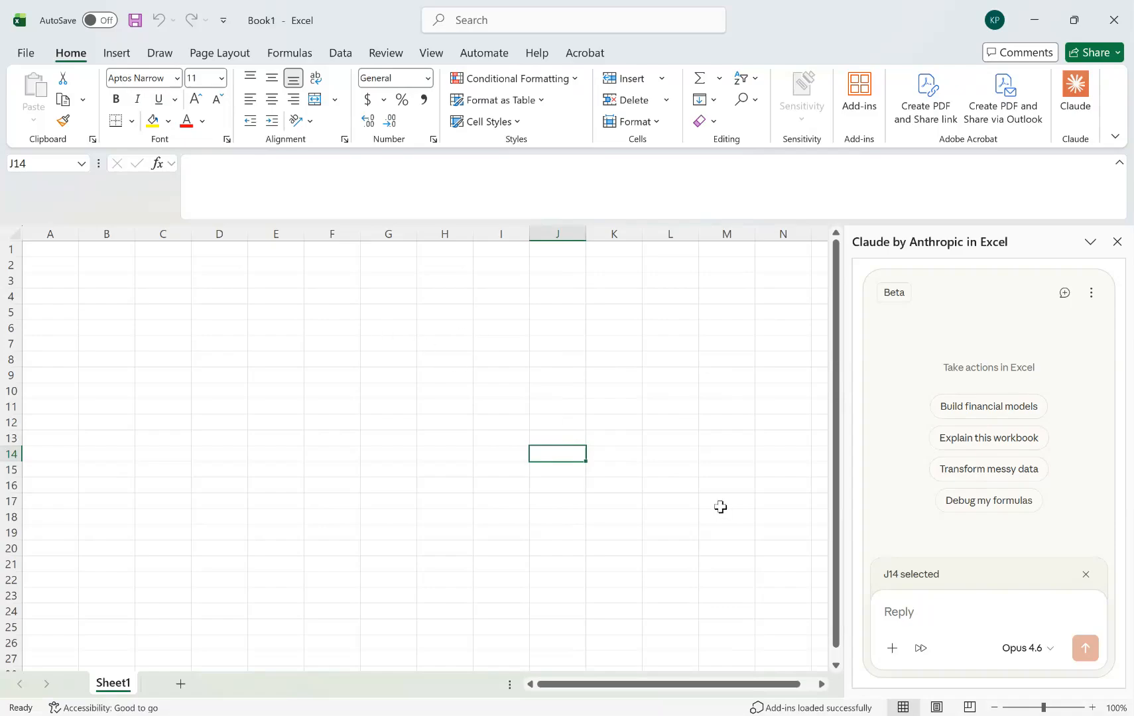
Start a prompt to Claude with "Create a table of product sales at a major retail company".
left_click(902, 611)
type("Create a table of ")
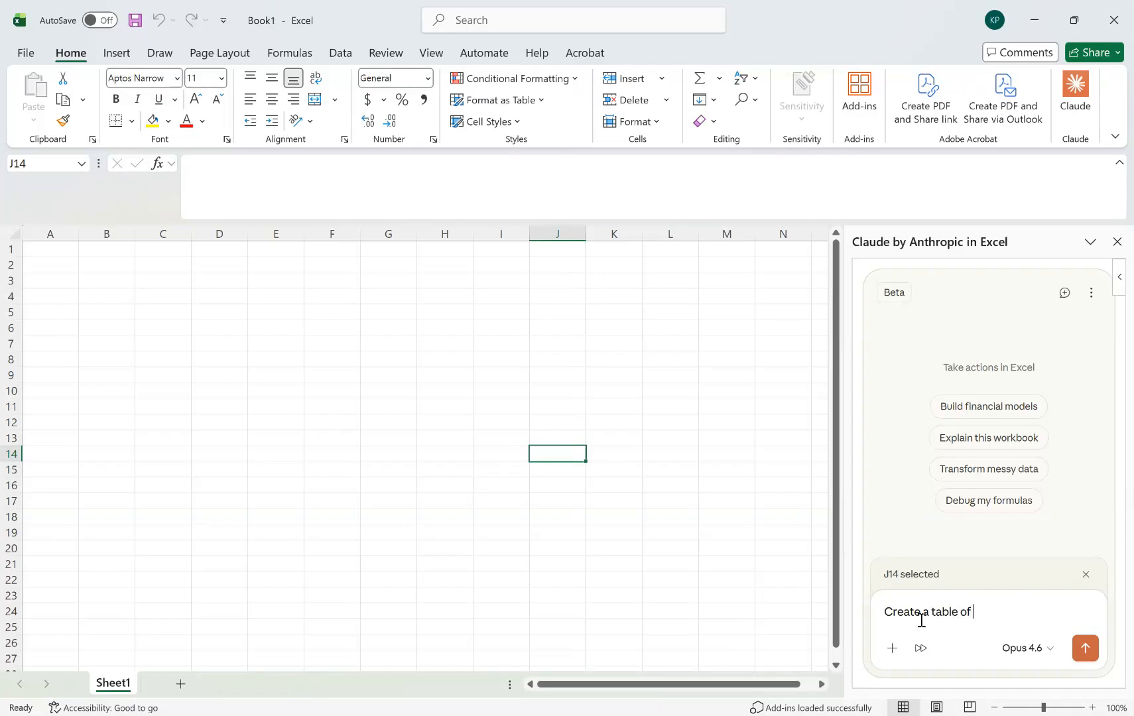
type("product sales")
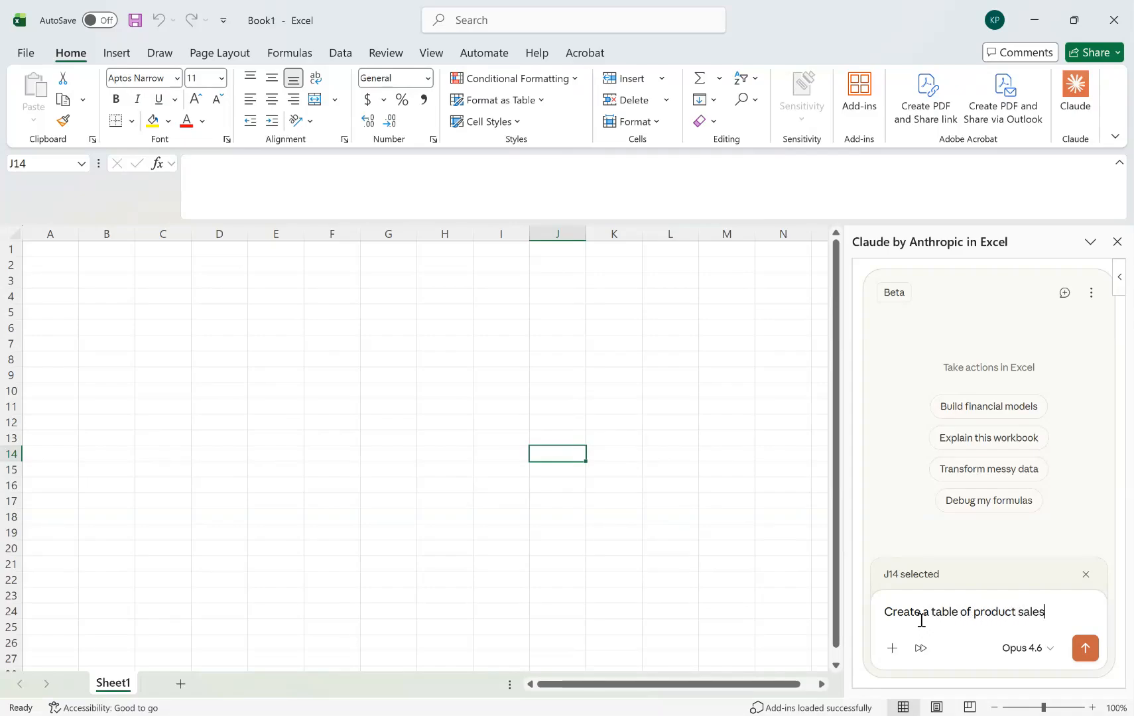
type(" at a major reti")
key("BackSpace")
type("a")
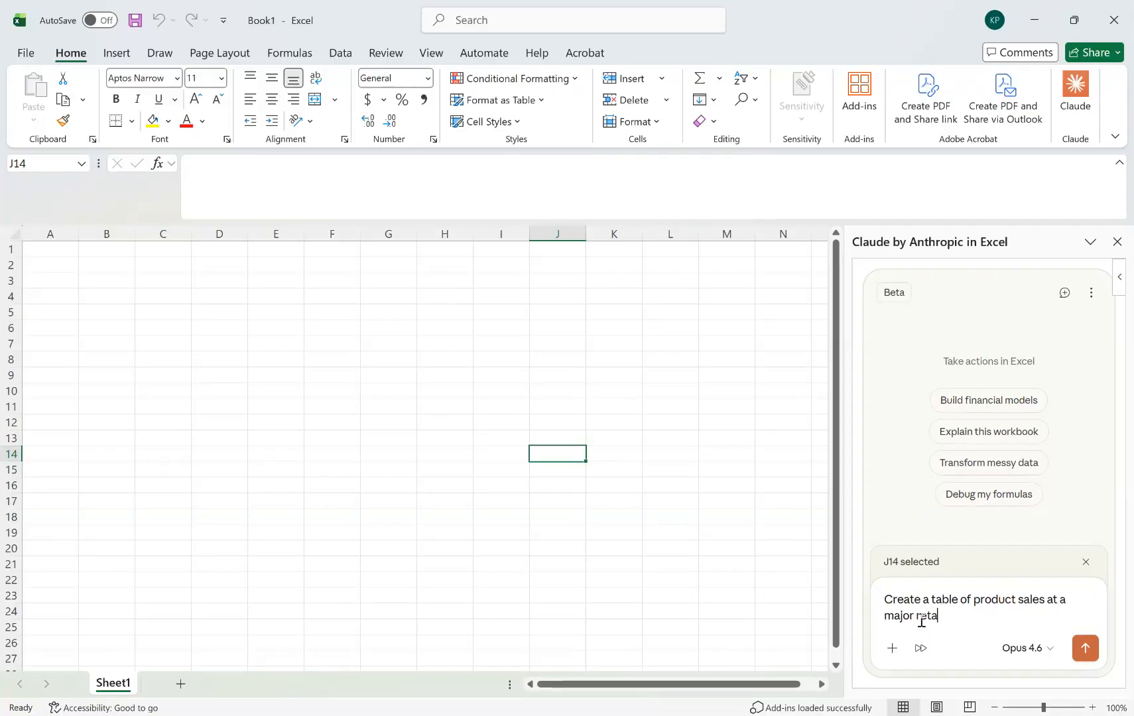
type("il company")
Continue the prompt with "showing transaction ID, customer name, product name, transaction date, quantity, price,".
type("showing transaction ID, customer name, product name, ")
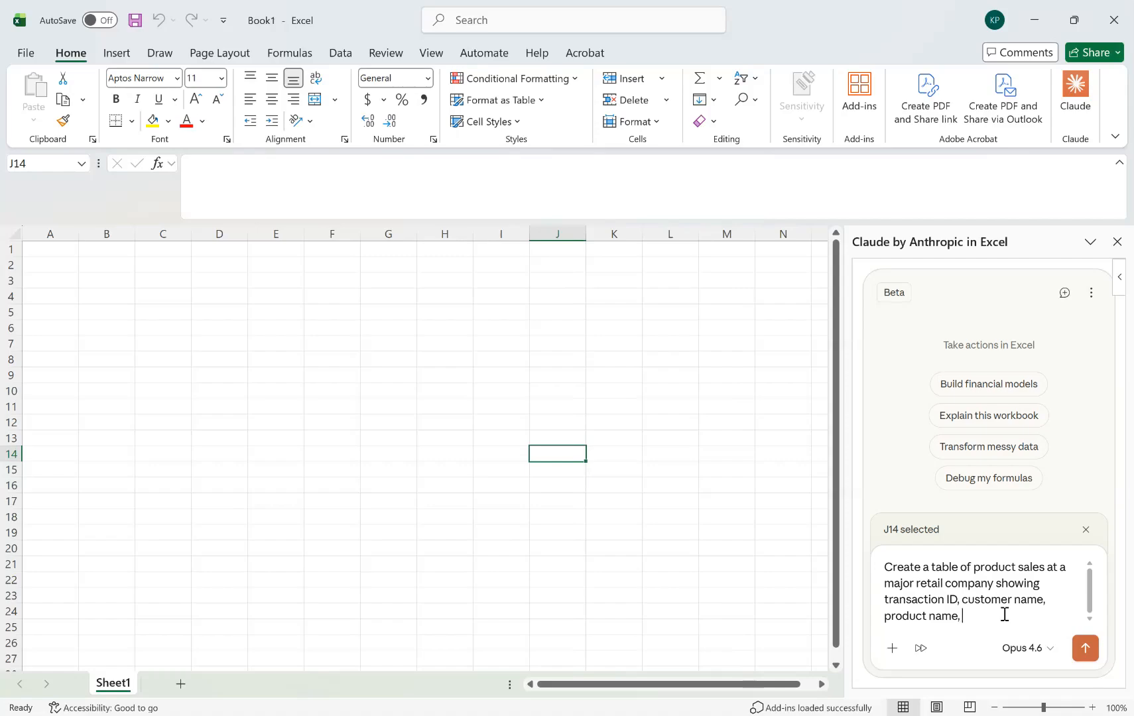
type("transaction date, quantit")
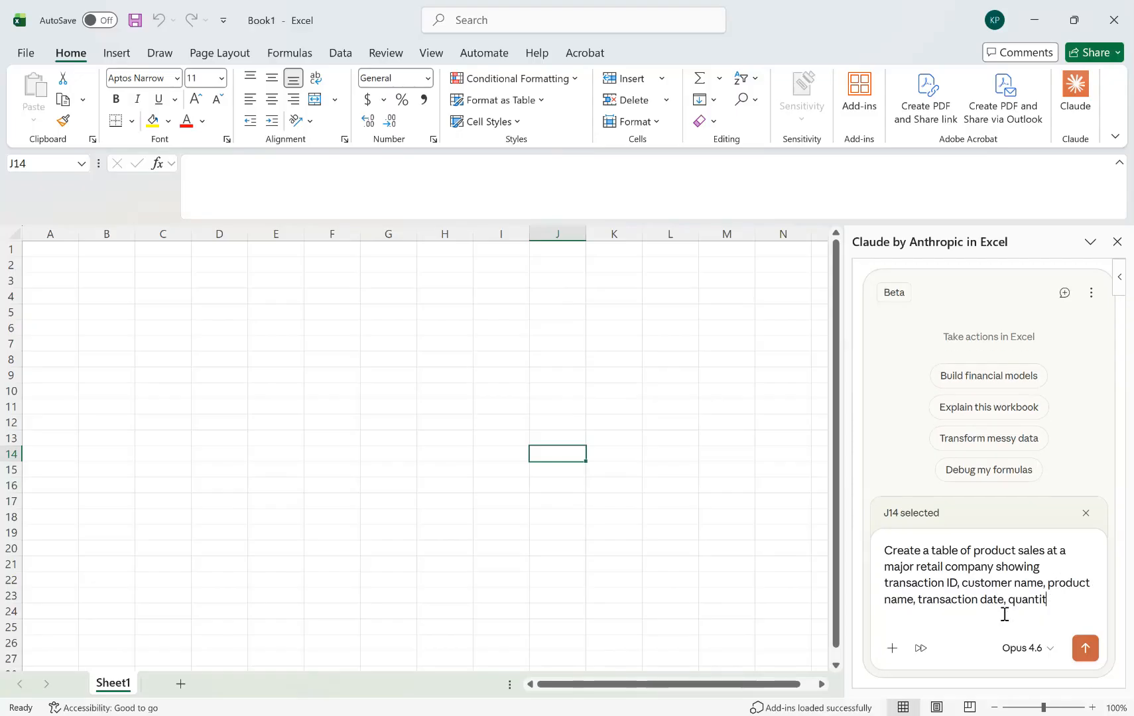
type("y, price, ")
type("and")
Complete the prompt's column list with "region, and any other appropriate fields.".
key("BackSpace")
key("BackSpace")
key("BackSpace")
type("region, and any oh")
key("BackSpace")
type("ther appor")
key("BackSpace")
key("BackSpace")
type("rp")
key("BackSpace")
type("priate")
key("BackSpace")
key("BackSpace")
key("BackSpace")
key("BackSpace")
key("BackSpace")
key("BackSpace")
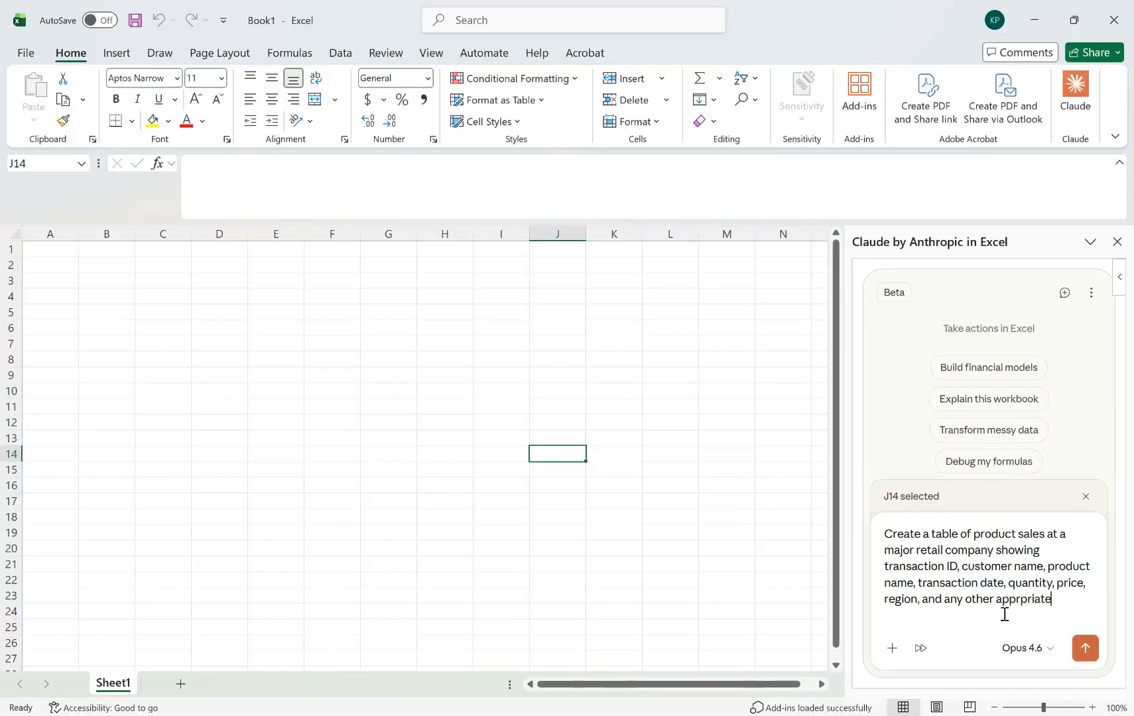
type("opriate fields.")
Insert the number 50 before "product sales" in the prompt and send the request.
left_click(974, 536)
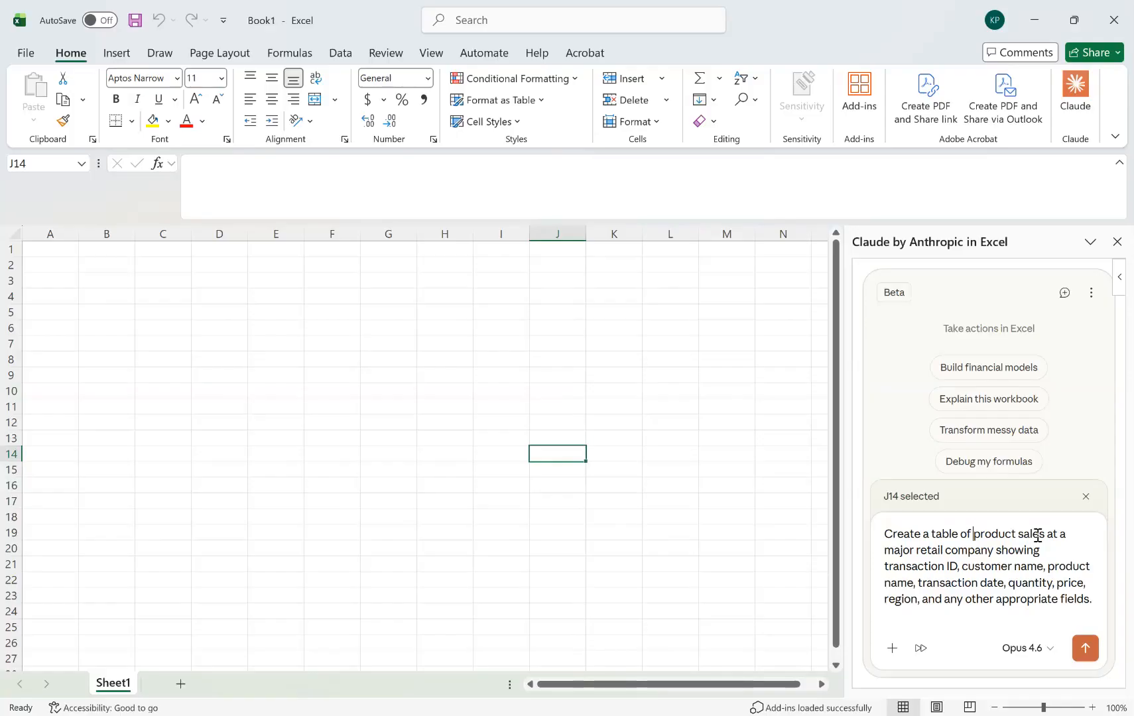
type("100")
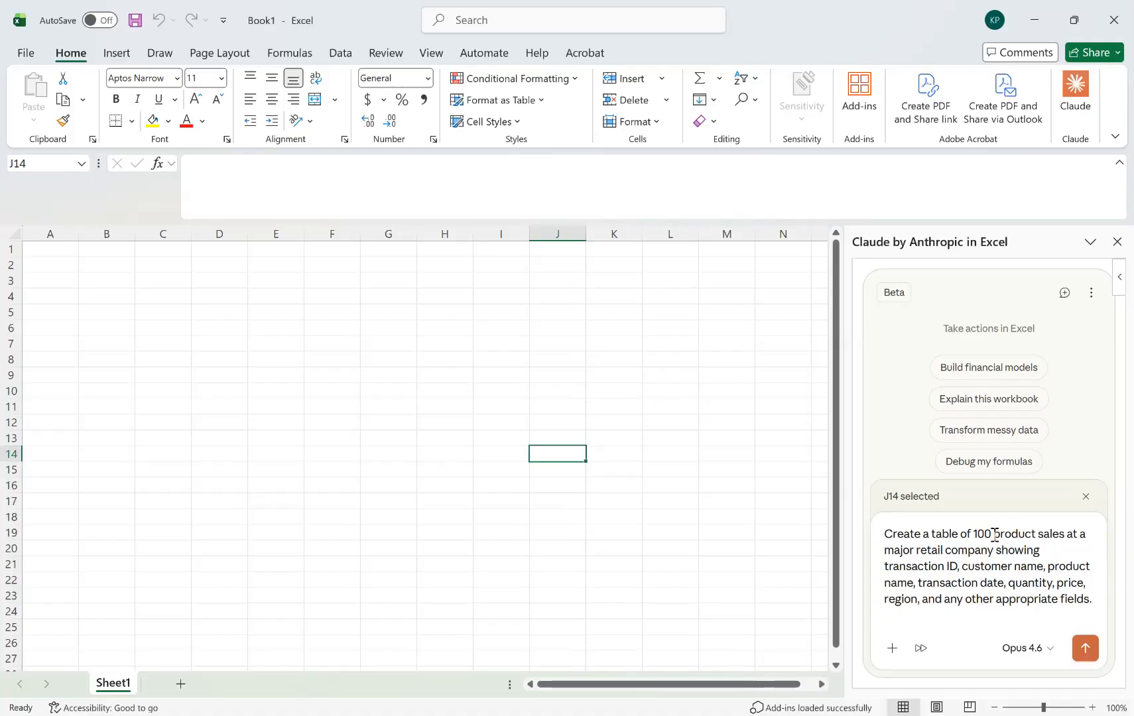
key("BackSpace")
key("BackSpace")
key("BackSpace")
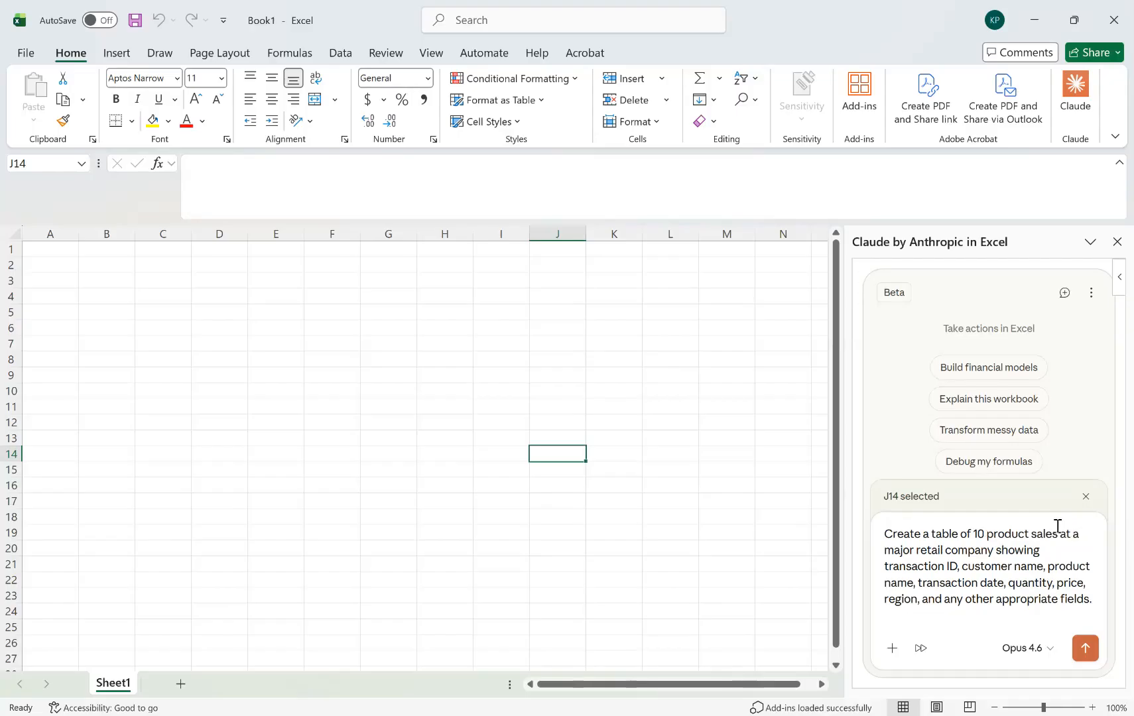
type("50")
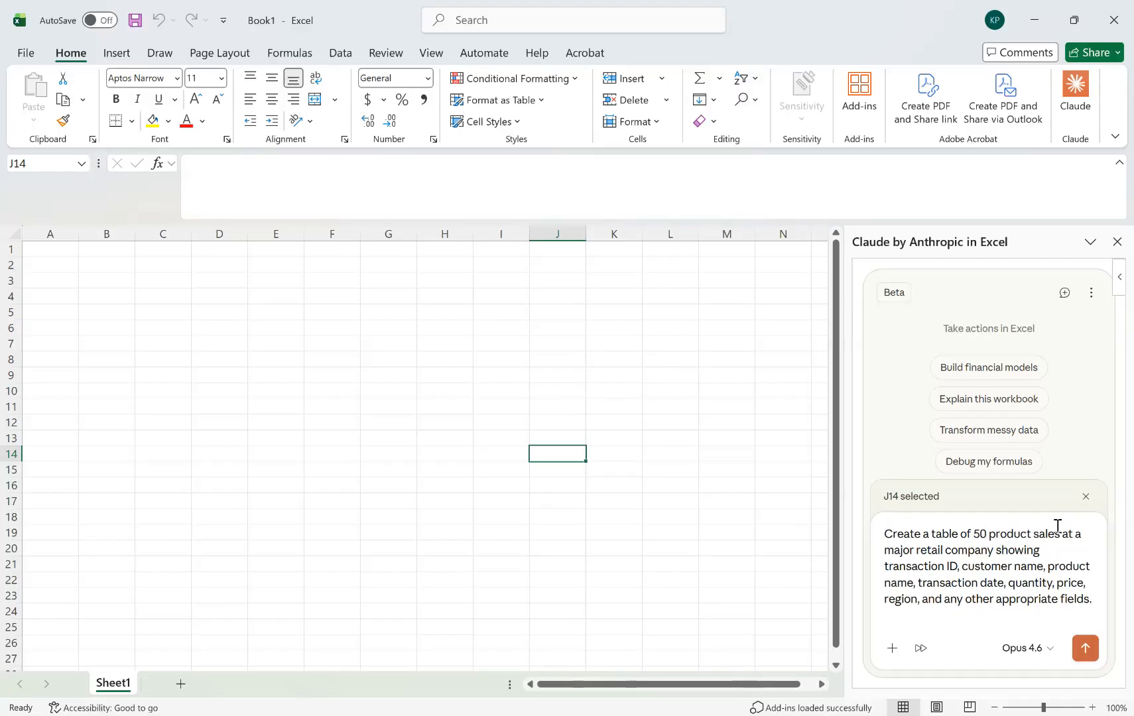
left_click(1084, 648)
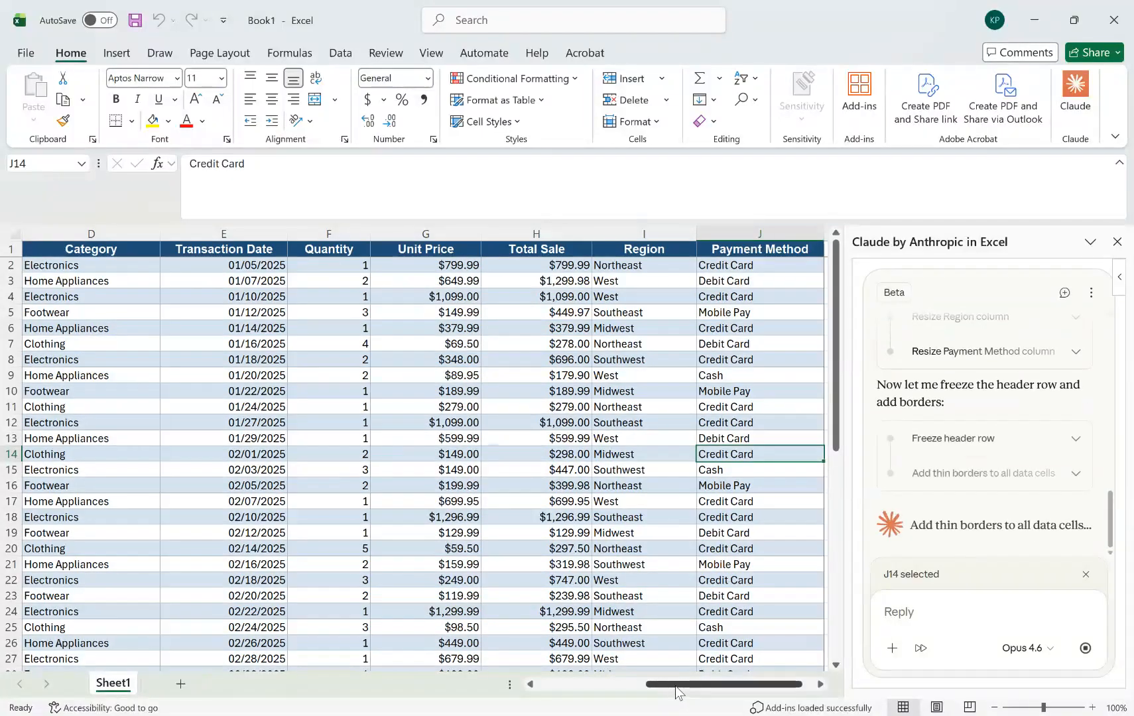
Review the generated sales table and ask Claude: "On Sheet 2, create appropriate charts based on the table on Sheet 1.".
left_click_drag(675, 686, 541, 698)
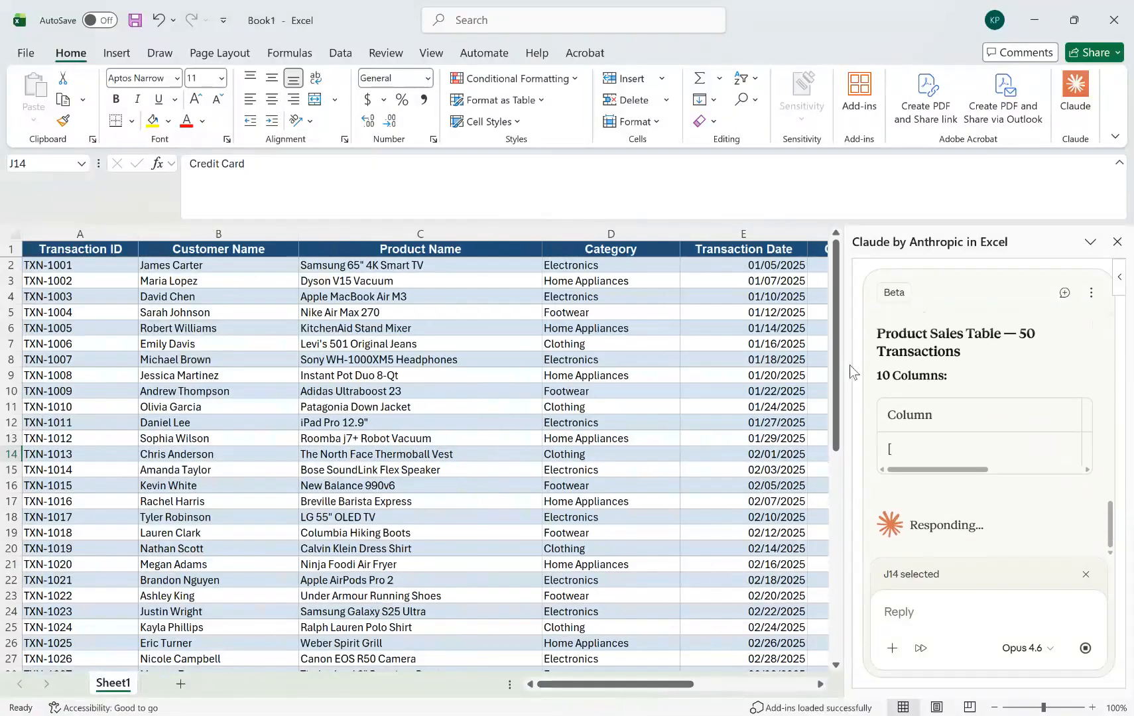
left_click_drag(834, 371, 837, 423)
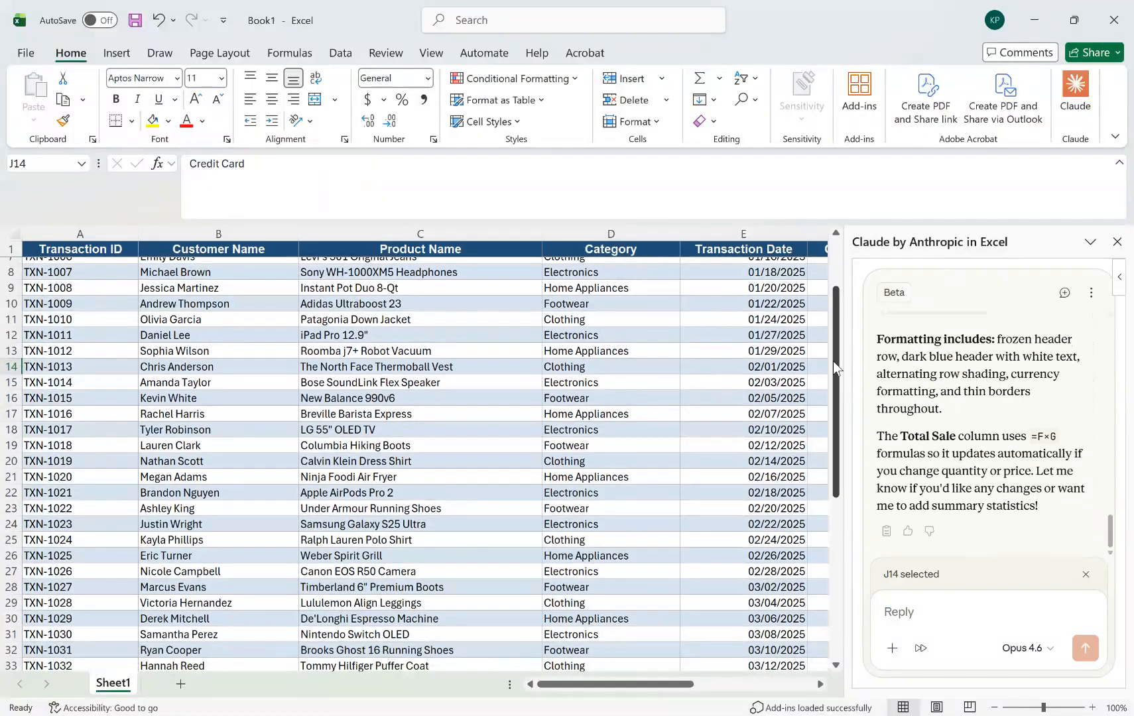
left_click_drag(835, 368, 826, 304)
left_click(912, 616)
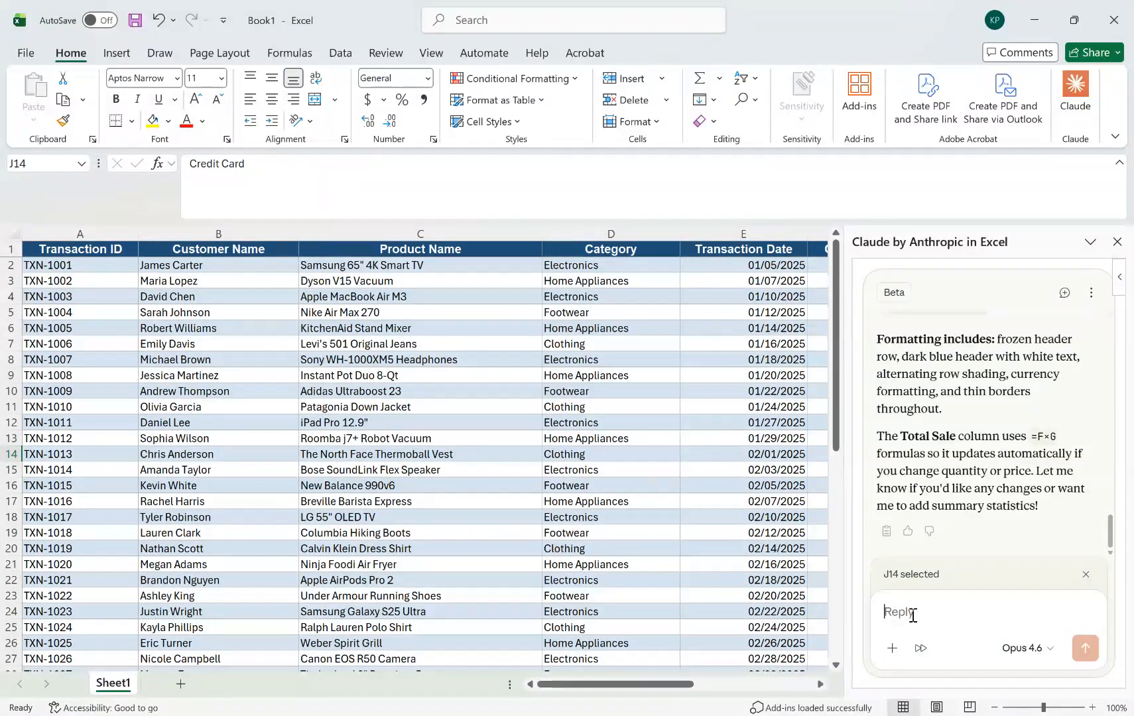
type("On Sheet 2, cr")
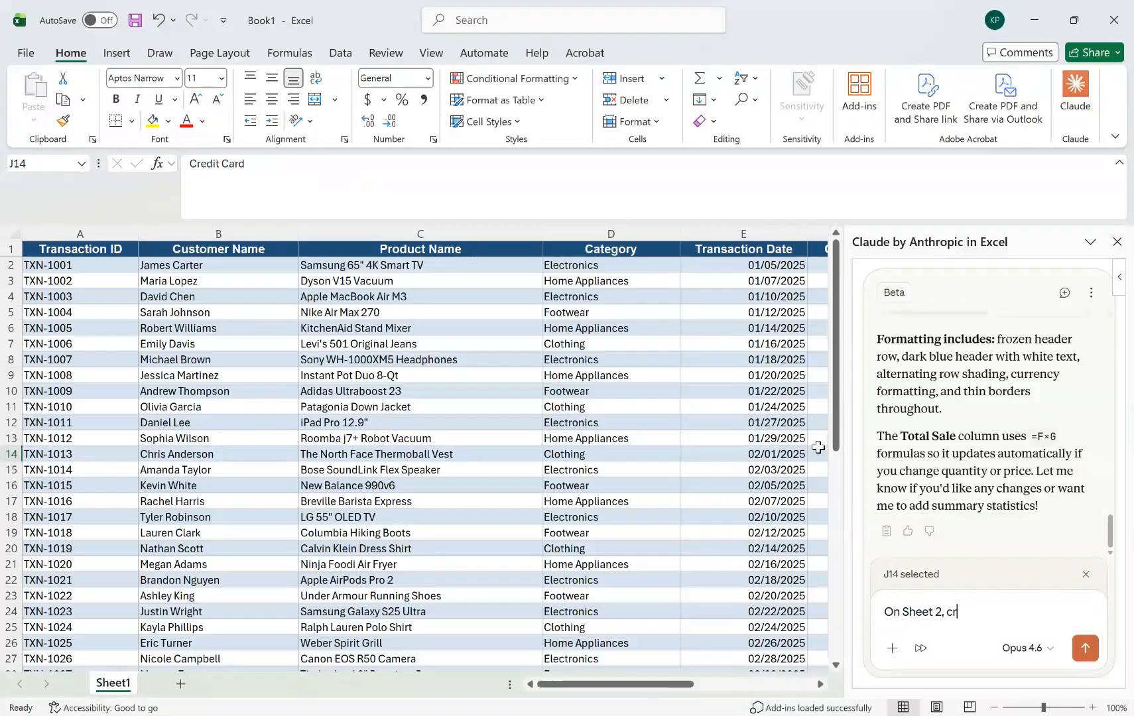
type("eate appropriate")
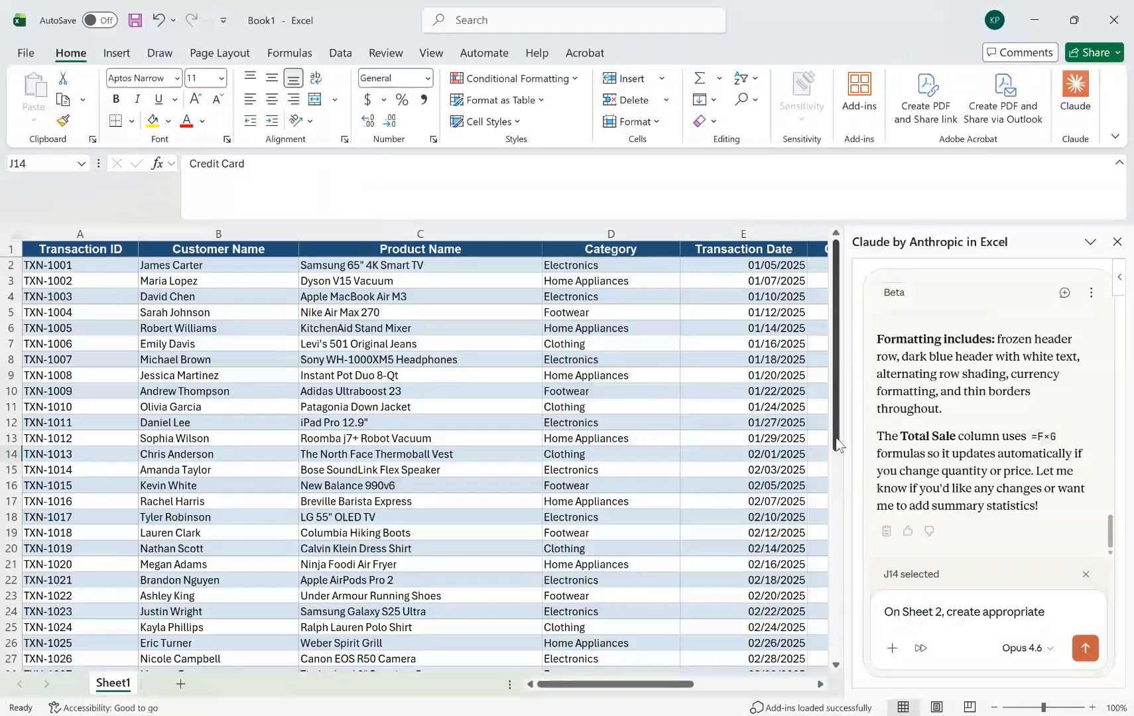
type("charts based on")
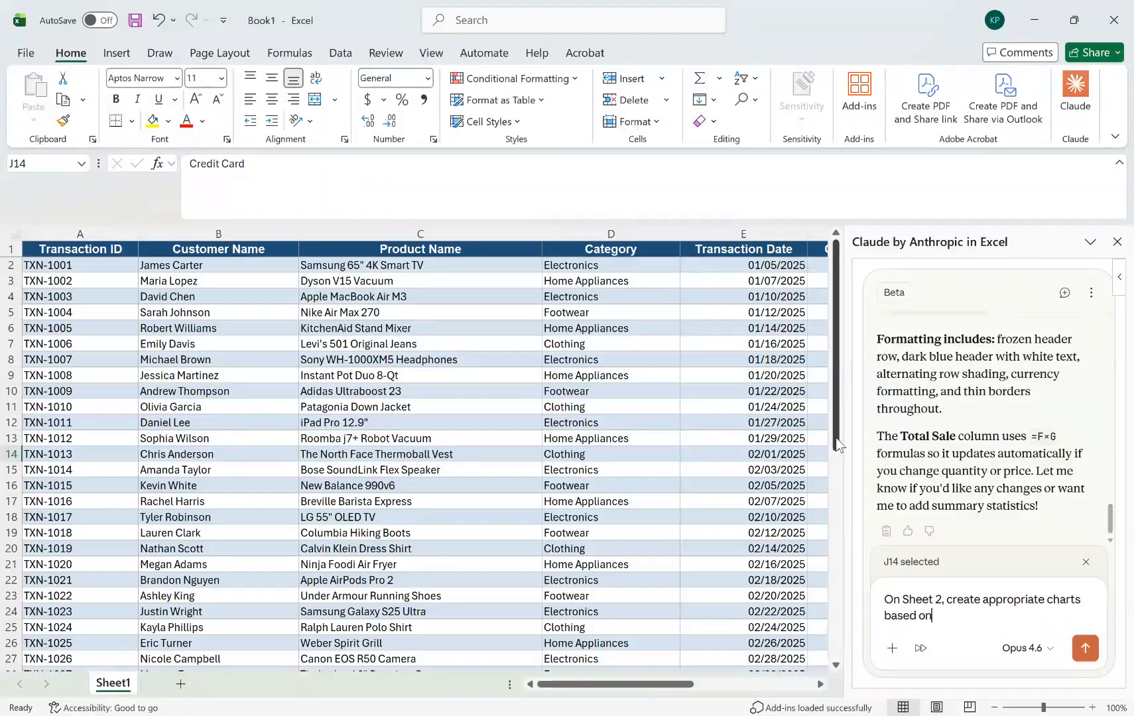
type(" the tbble on Sheet 1.")
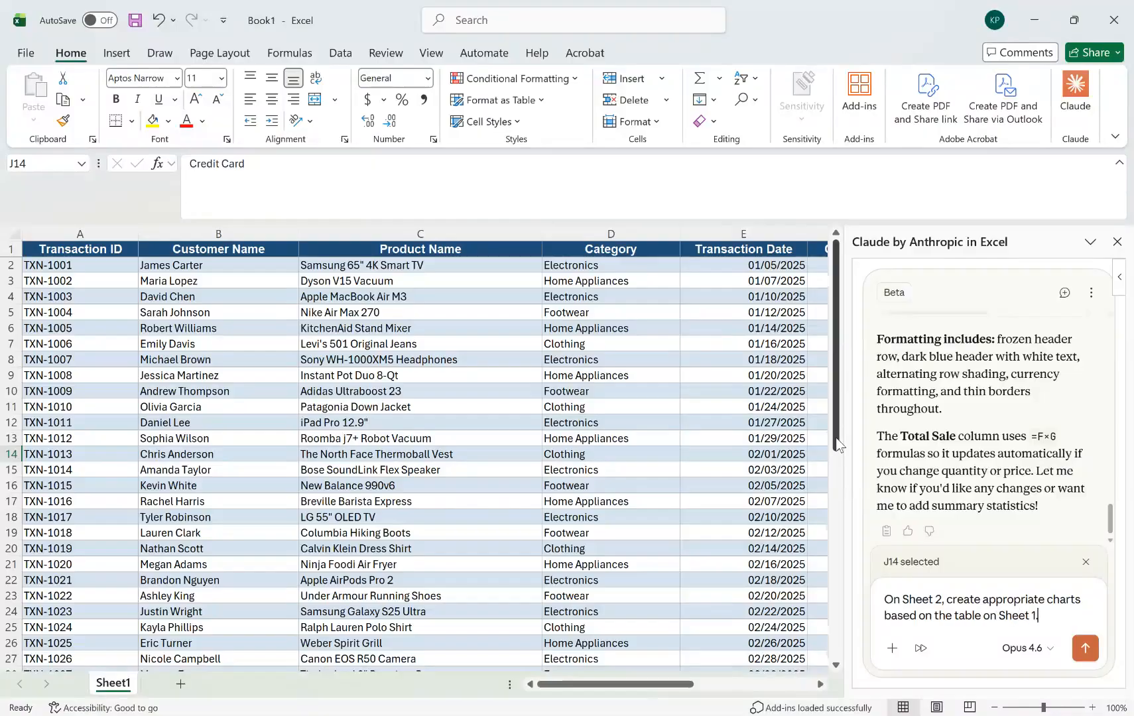
key("Return")
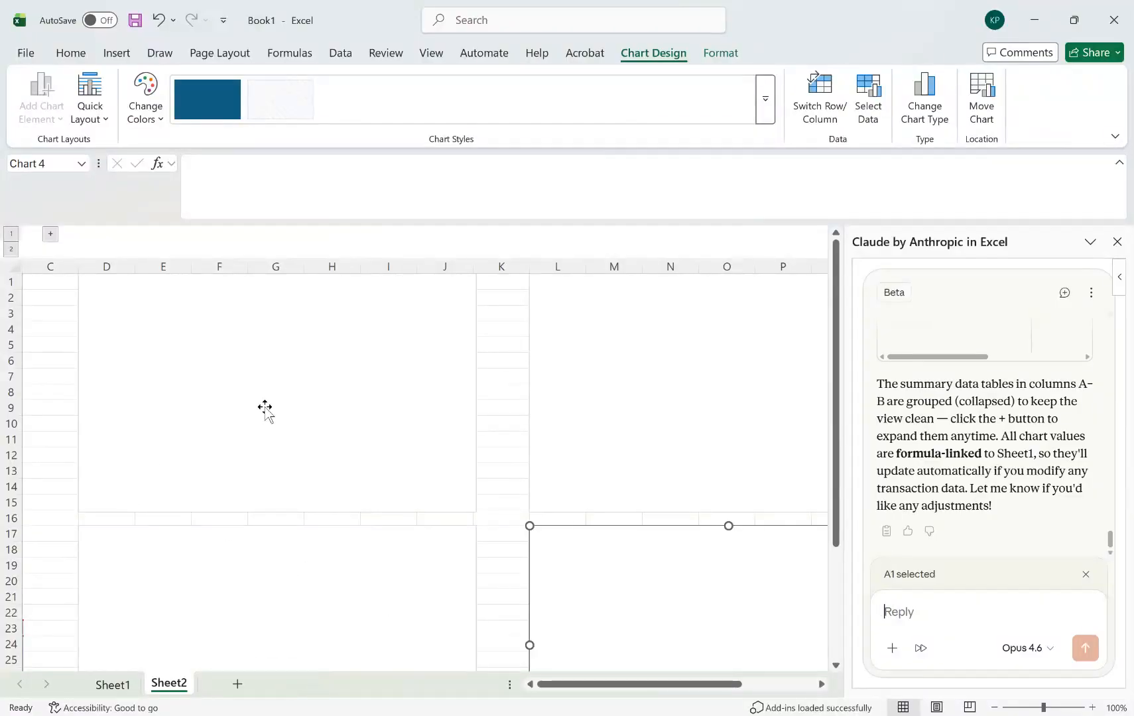
Send Claude "I don't see the charts." and allow it once to ungroup the columns and check the chart positions.
left_click(28, 467)
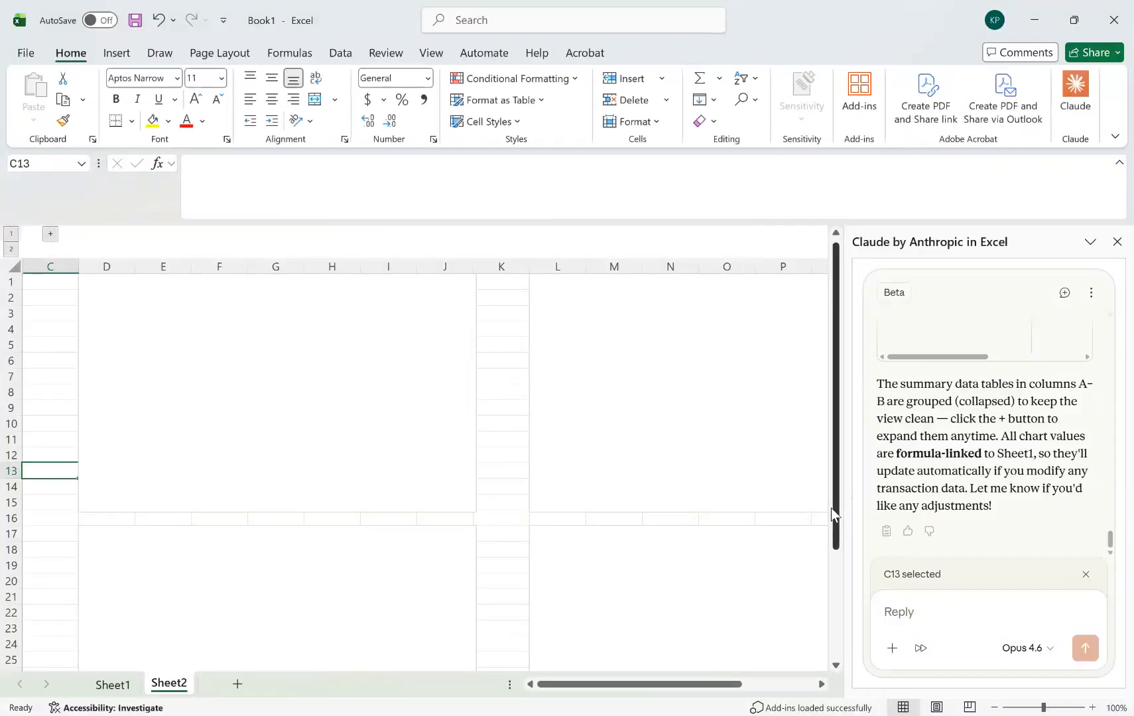
left_click(358, 449)
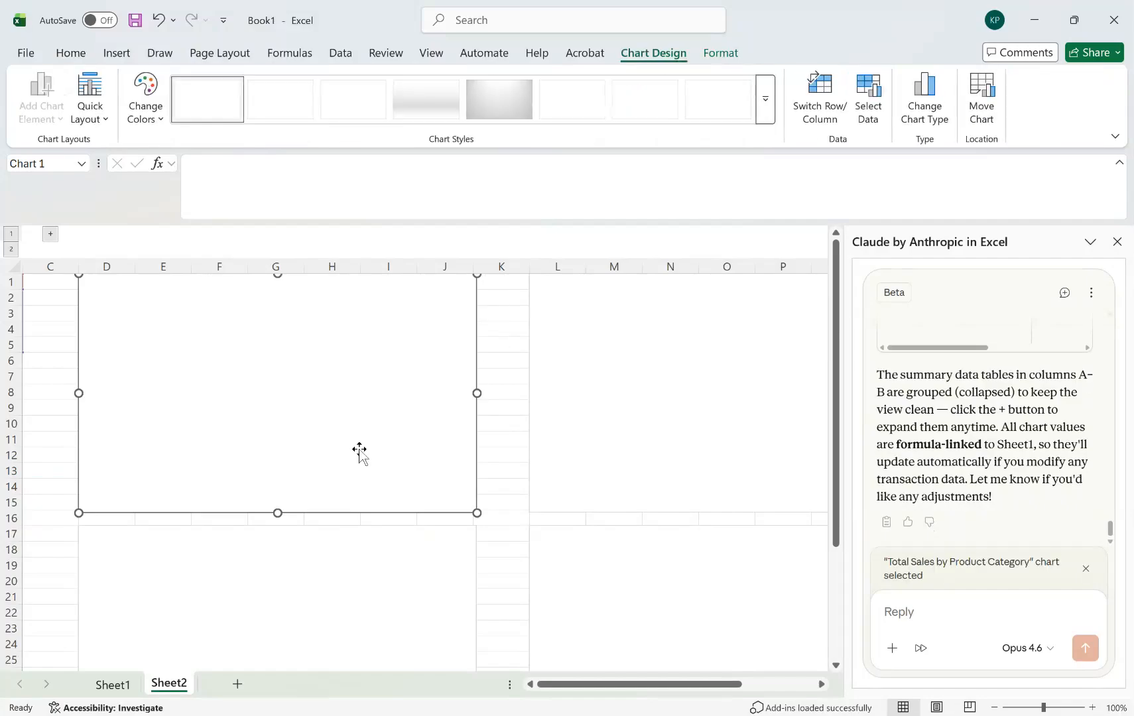
left_click(960, 616)
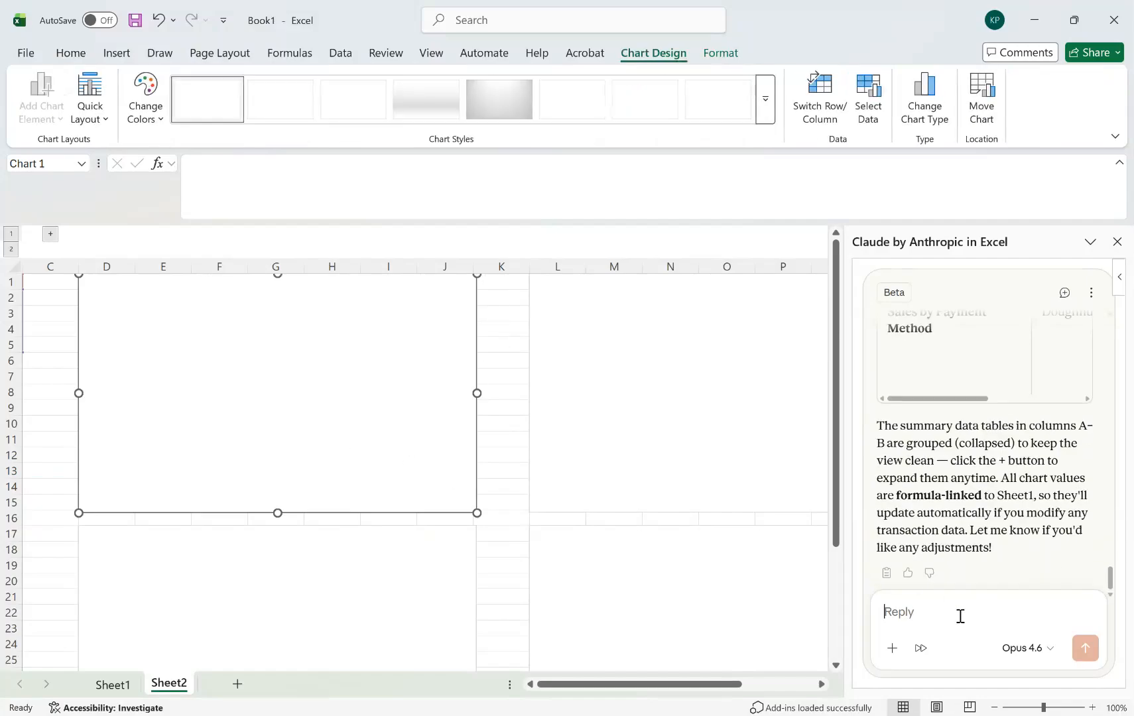
type("I don't see the")
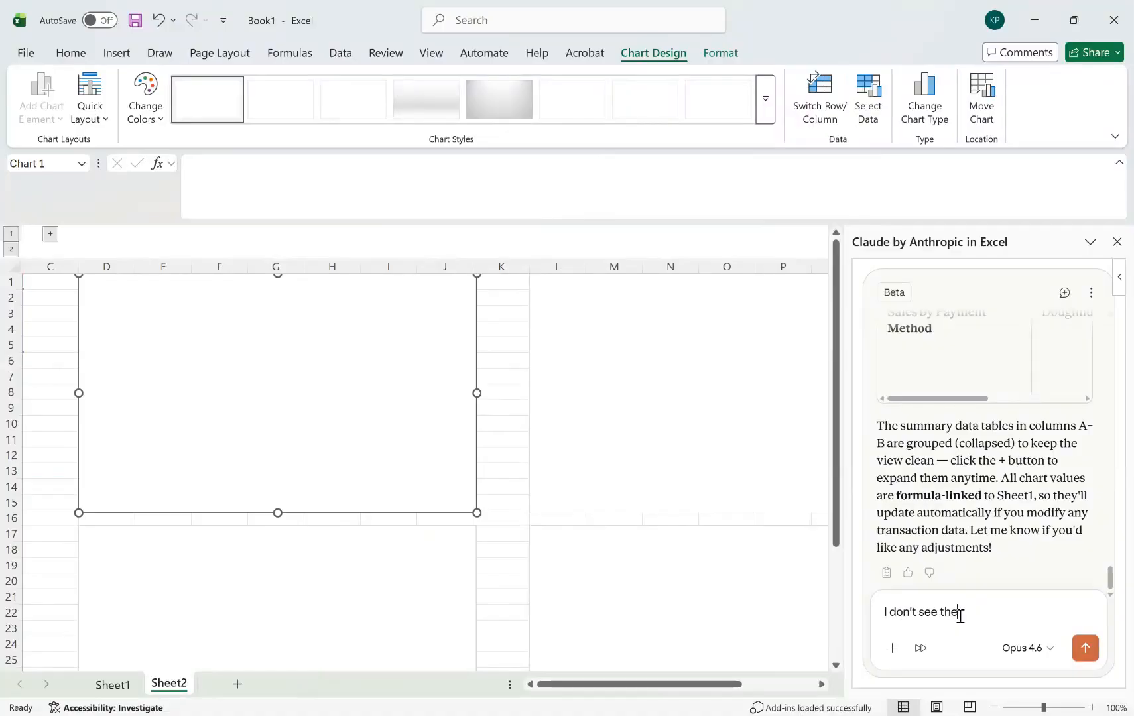
type(" charts.")
key("Return")
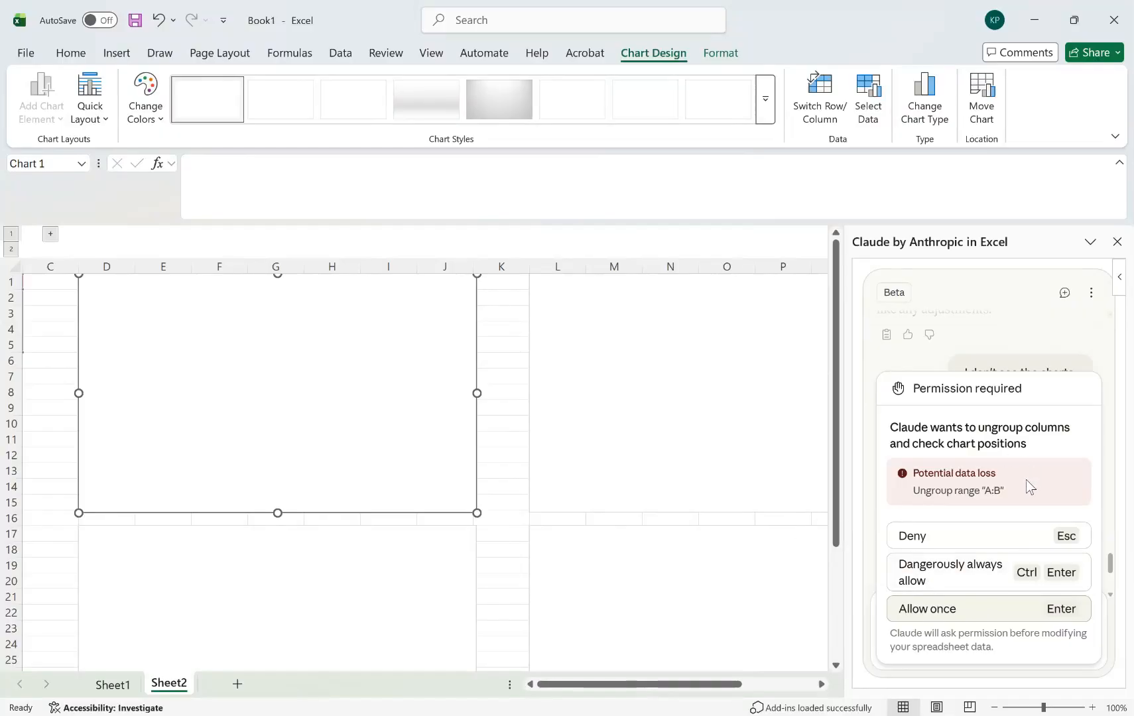
left_click(941, 615)
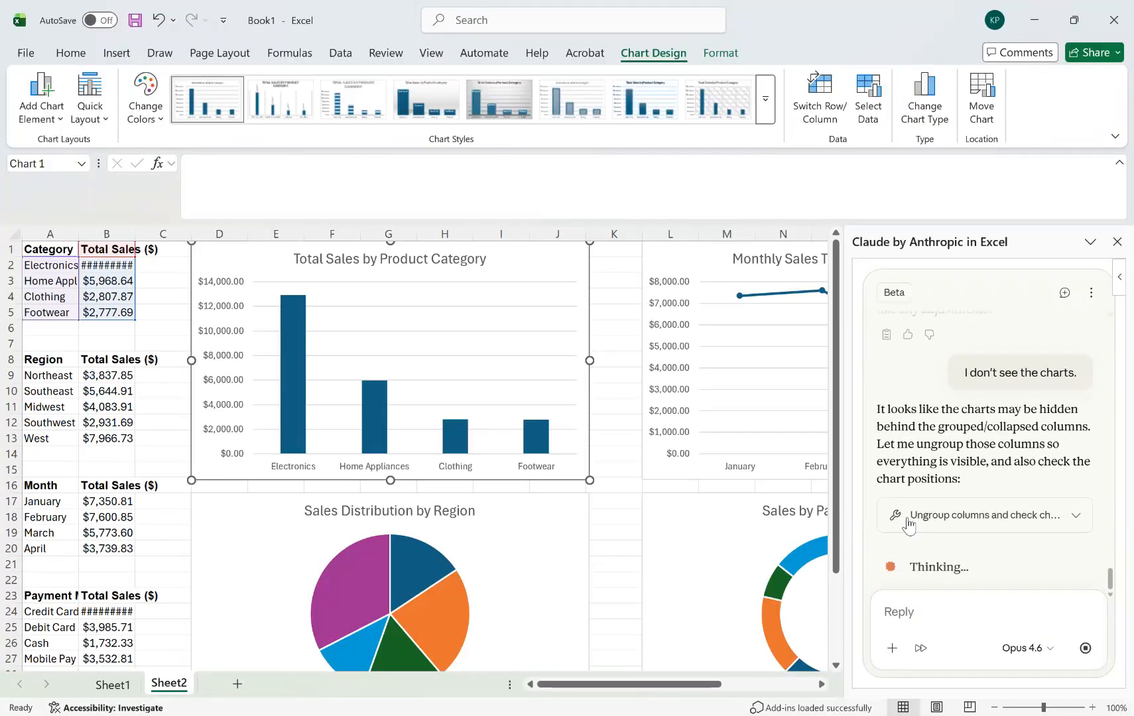
Look over the charts on Sheet2 and ask Claude: "Yes. Can you make these charts dynamic?".
left_click_drag(697, 686, 773, 693)
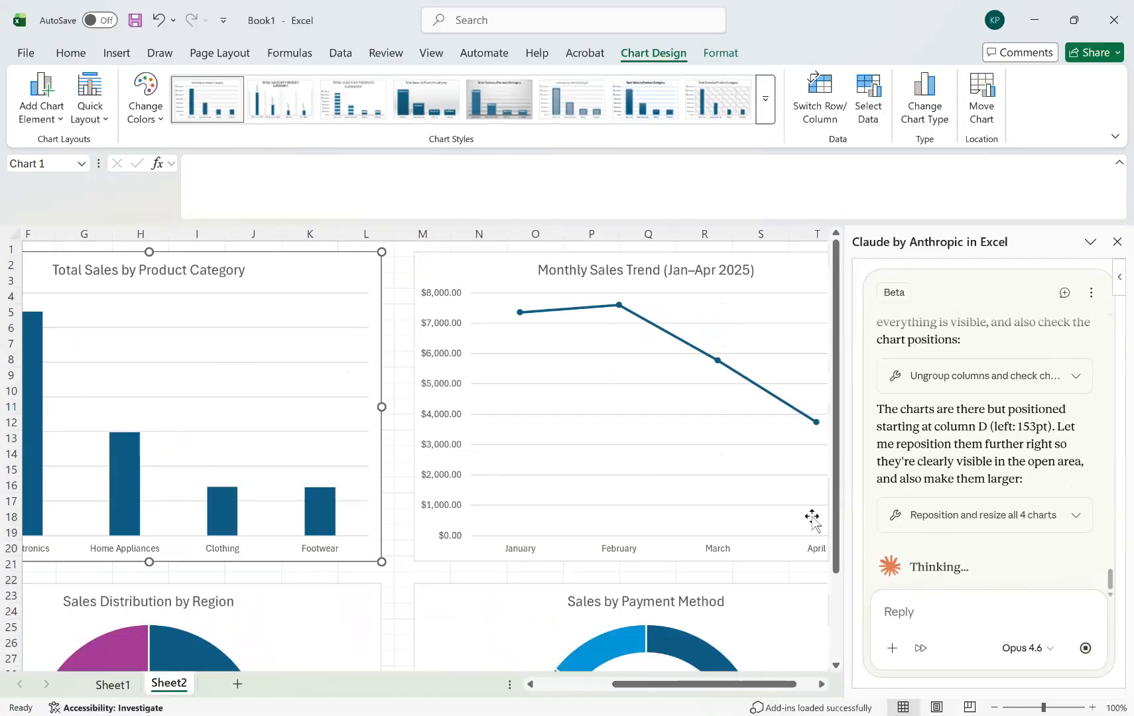
left_click(581, 685)
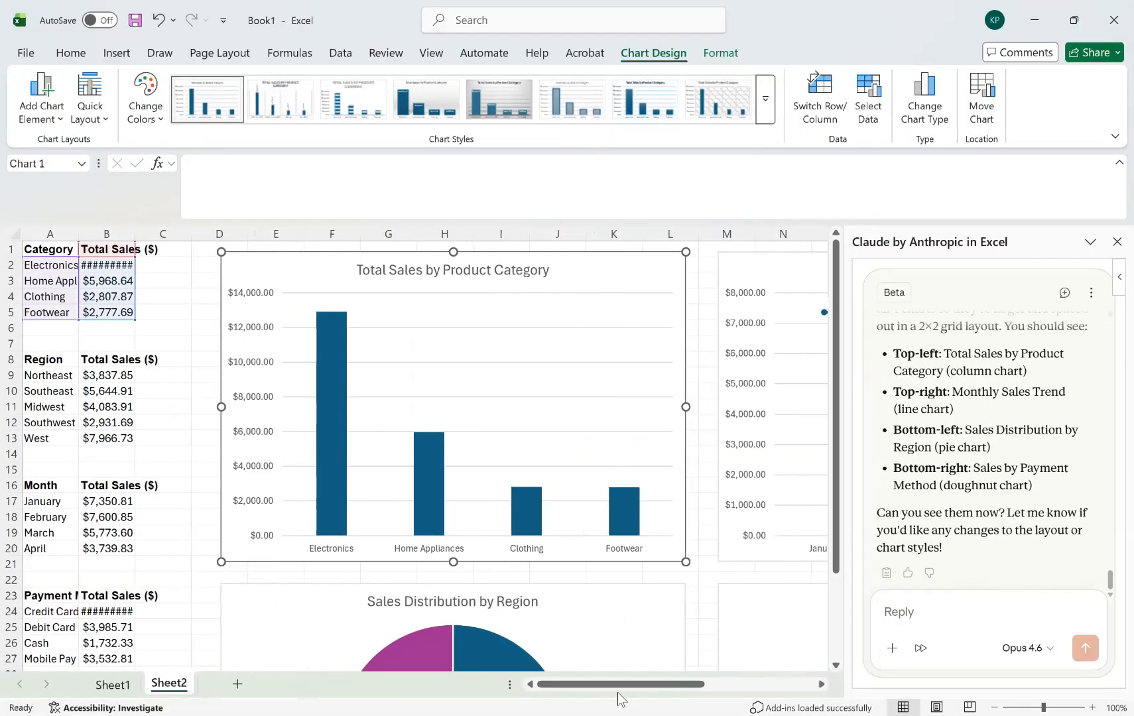
left_click_drag(629, 694, 602, 689)
left_click(184, 326)
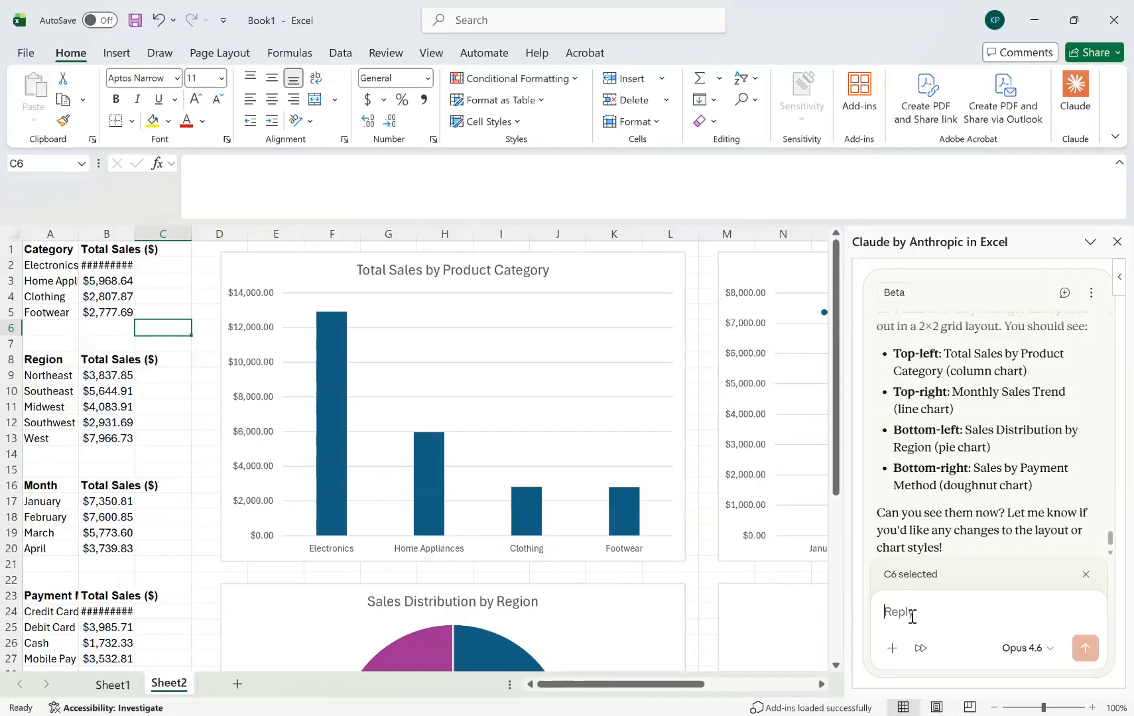
type("Ye")
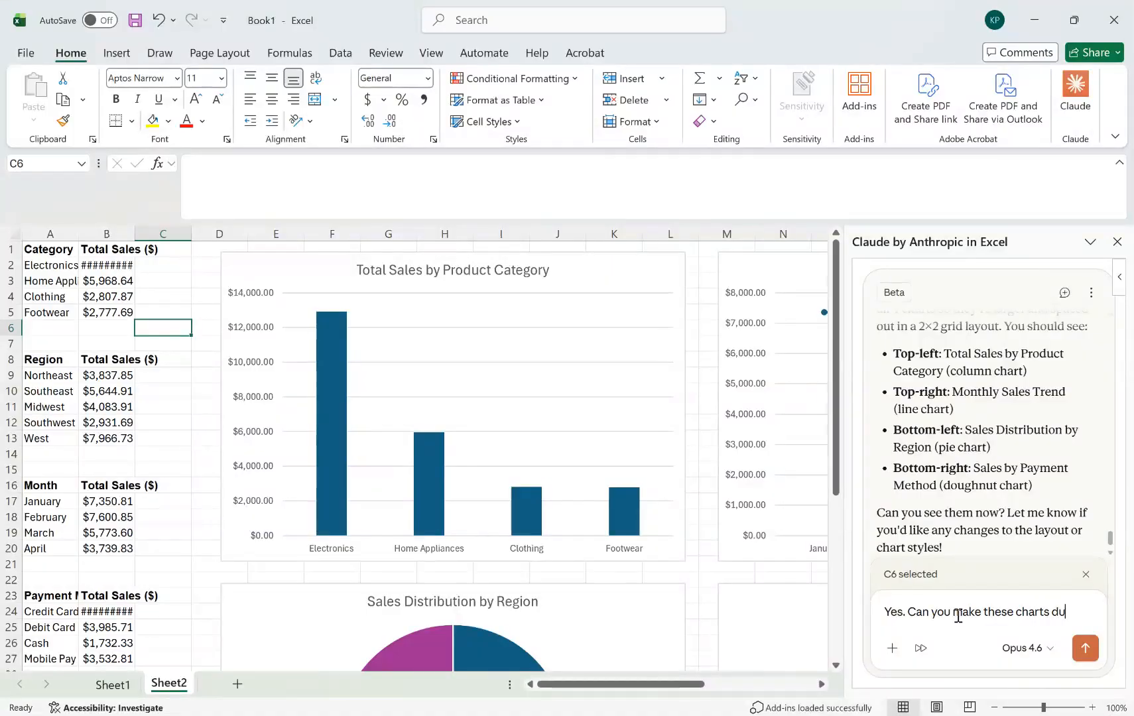
type("mic?")
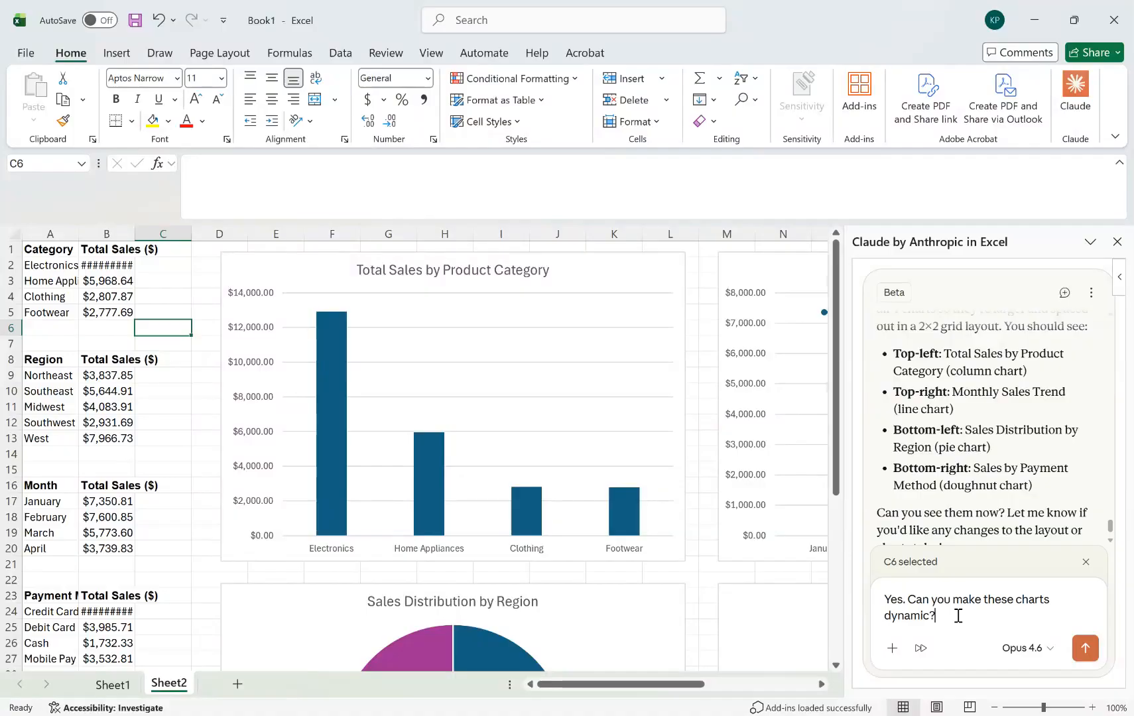
key("Return")
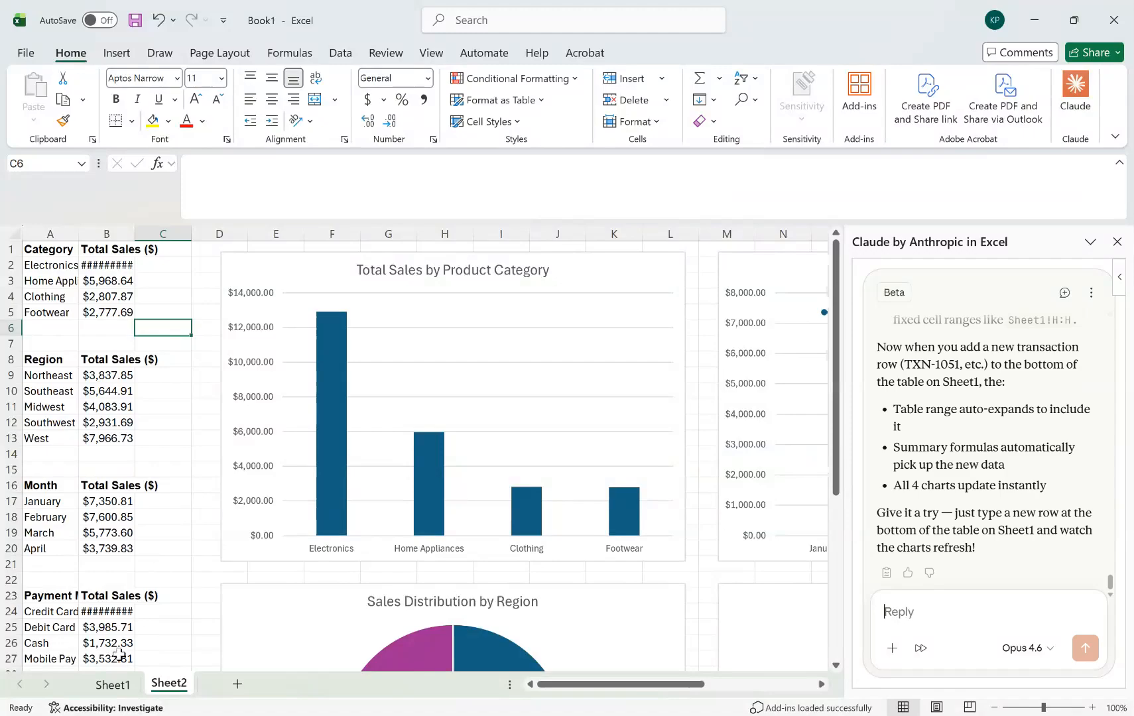
Set the first transaction's quantity in cell F2 on Sheet1 to 100 and check how the Sheet2 charts respond.
left_click(112, 684)
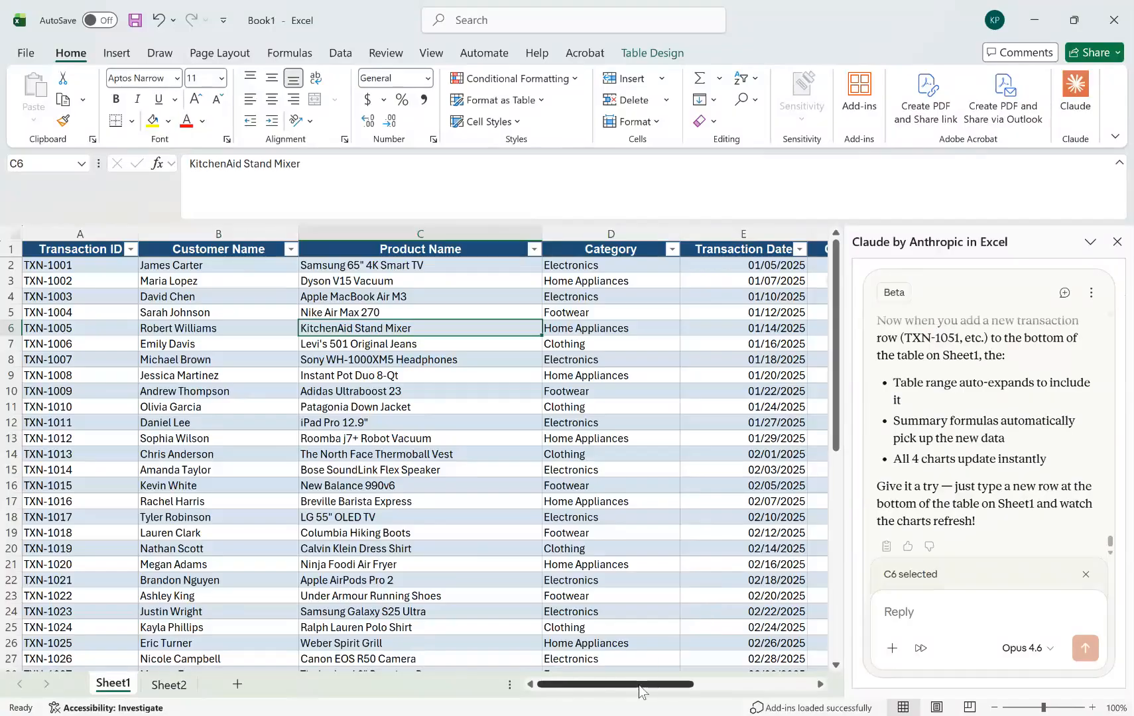
left_click(171, 684)
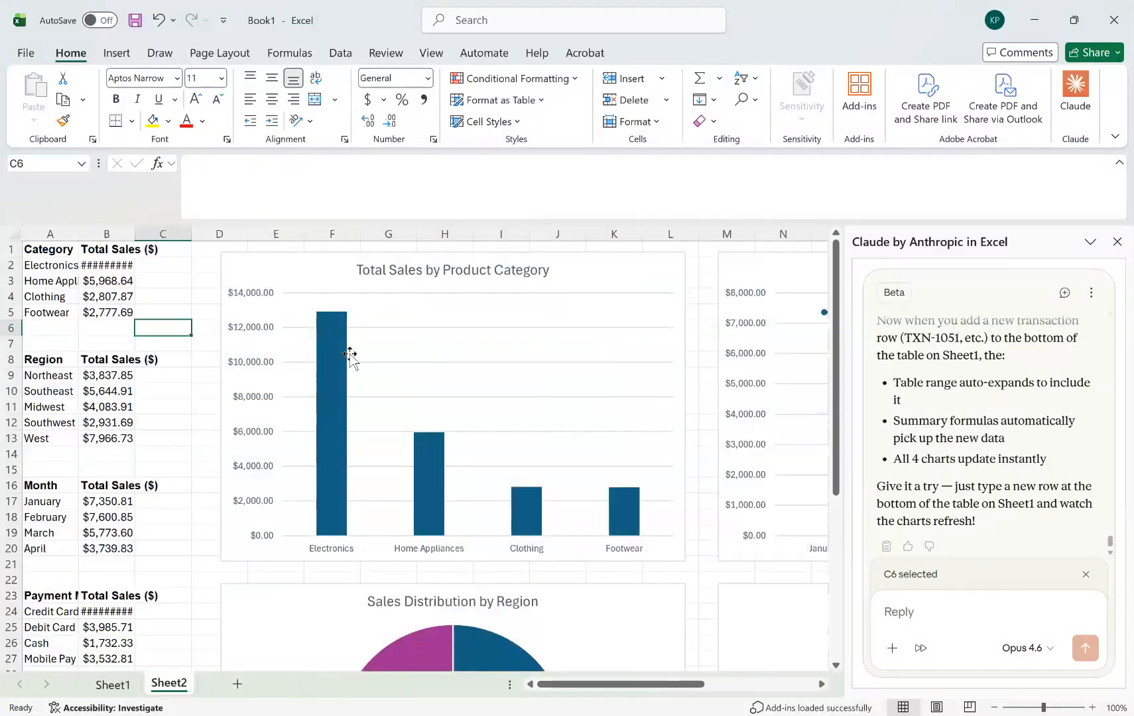
left_click(113, 684)
left_click_drag(605, 687, 690, 687)
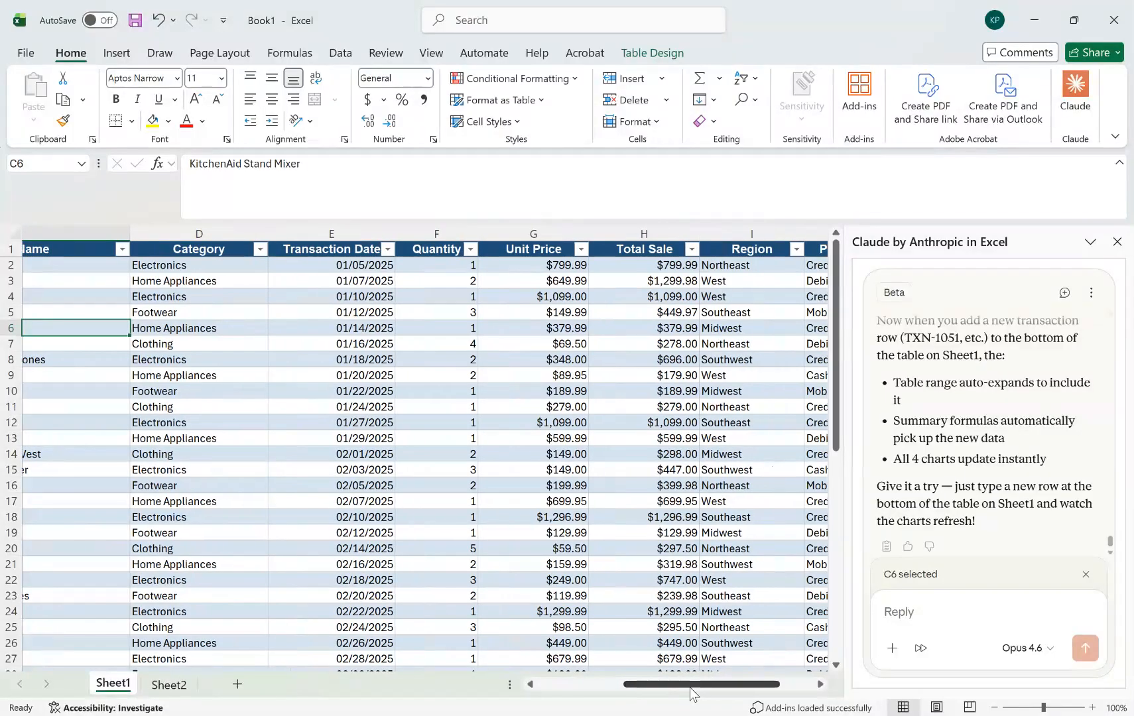
left_click(460, 264)
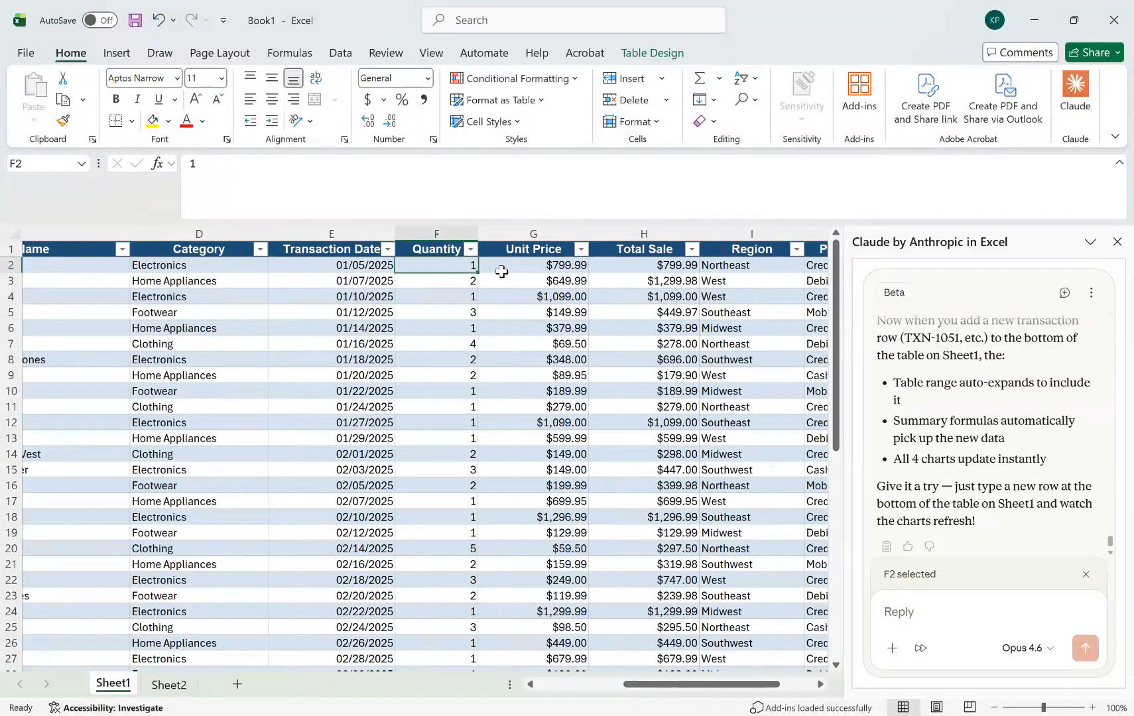
left_click(171, 684)
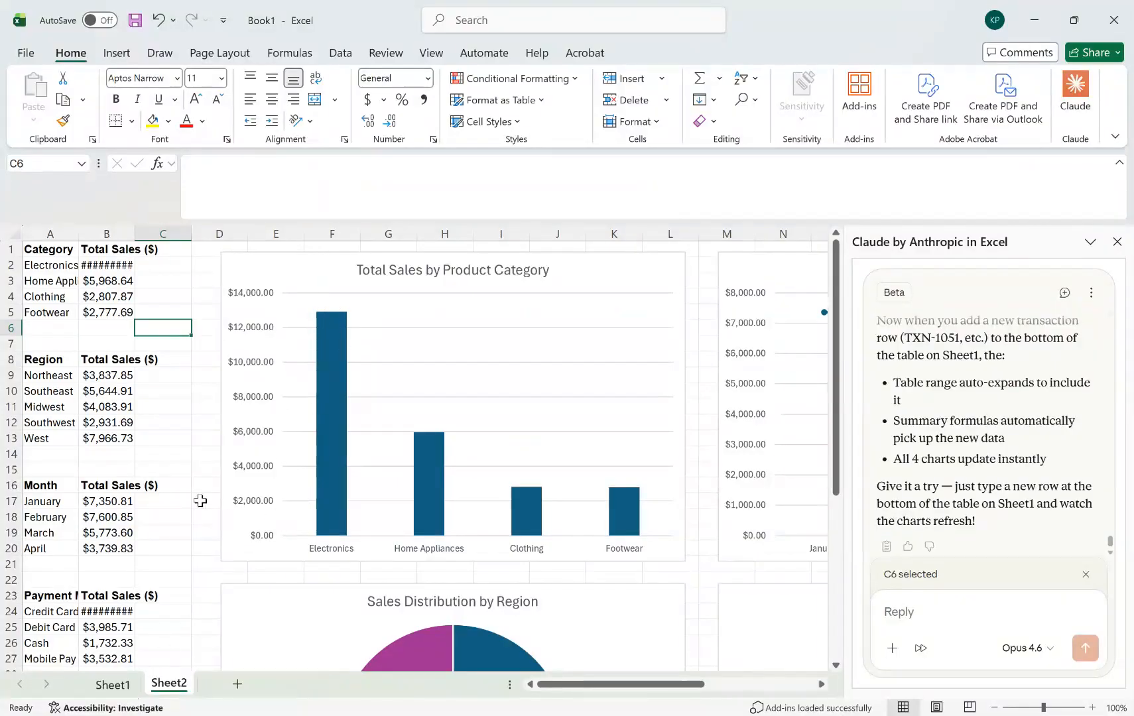
left_click(120, 692)
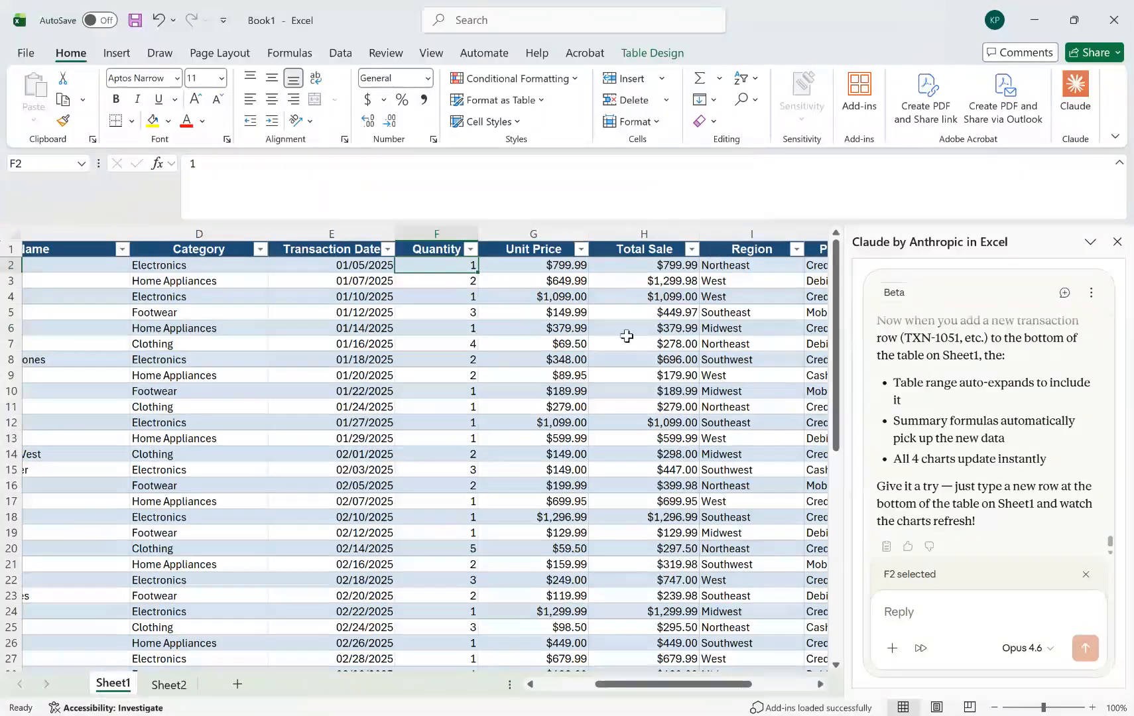
type("100")
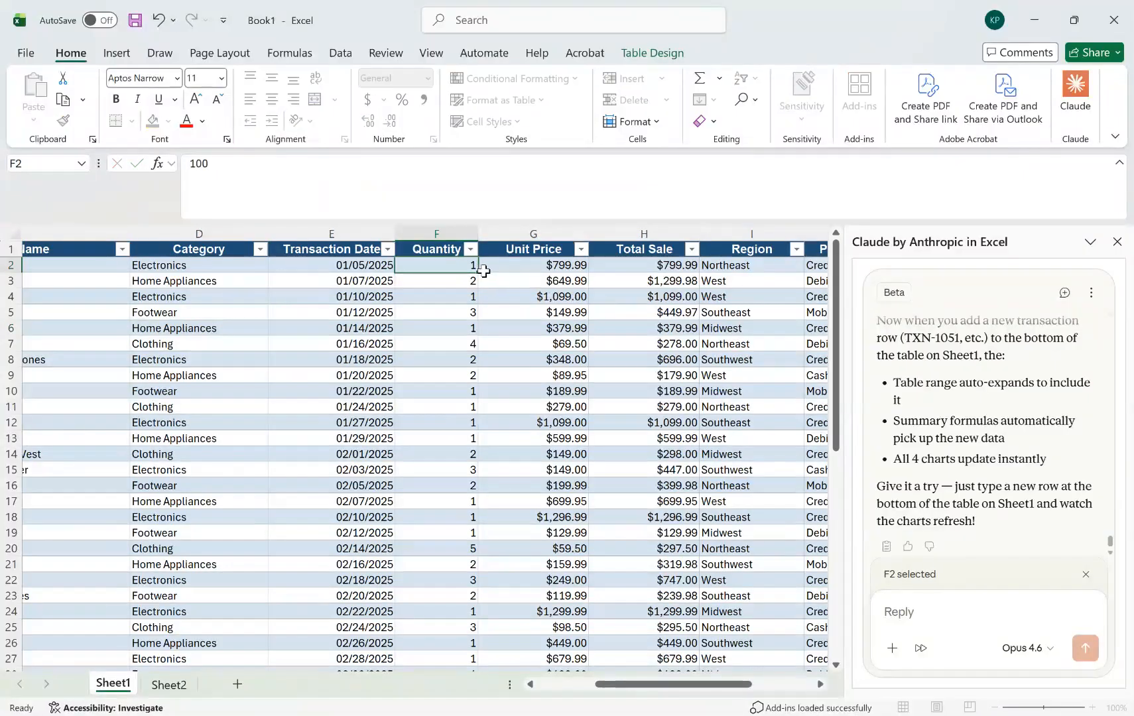
key("Return")
left_click(169, 685)
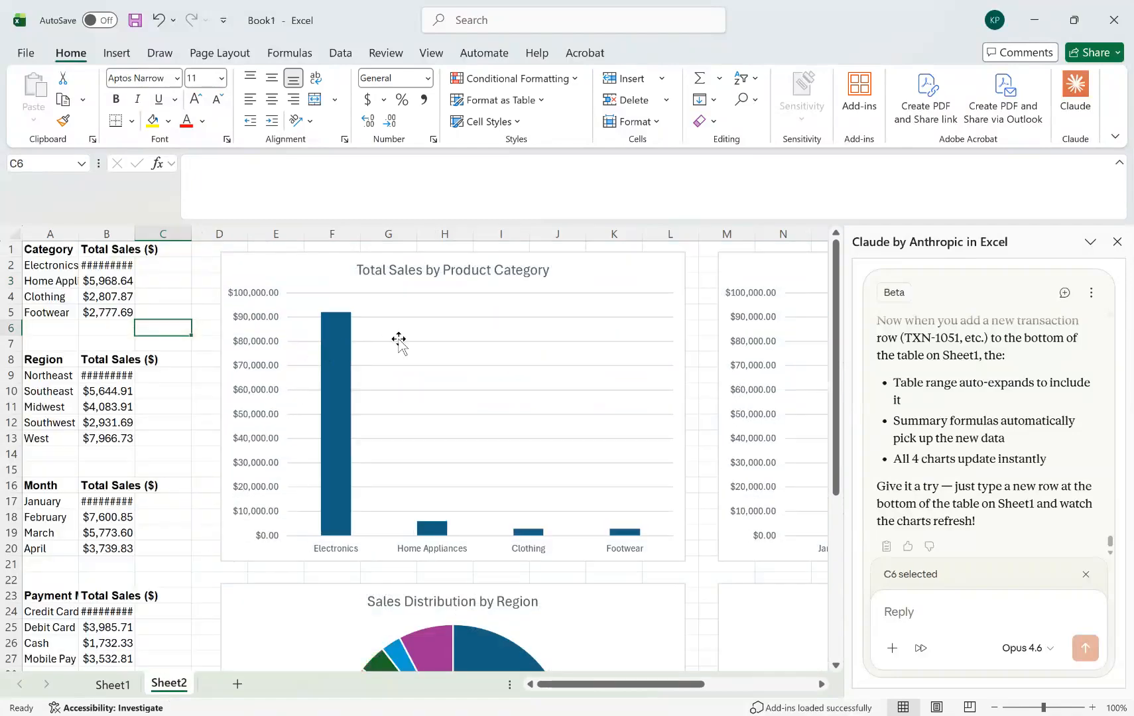
left_click(121, 685)
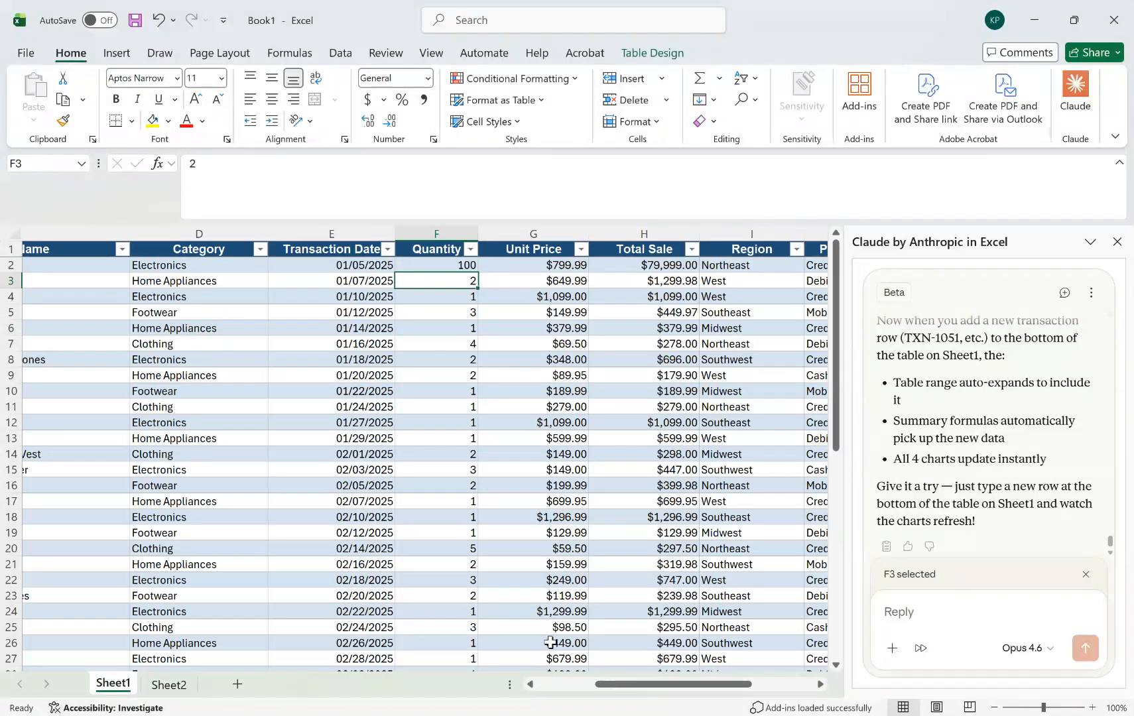
left_click(169, 685)
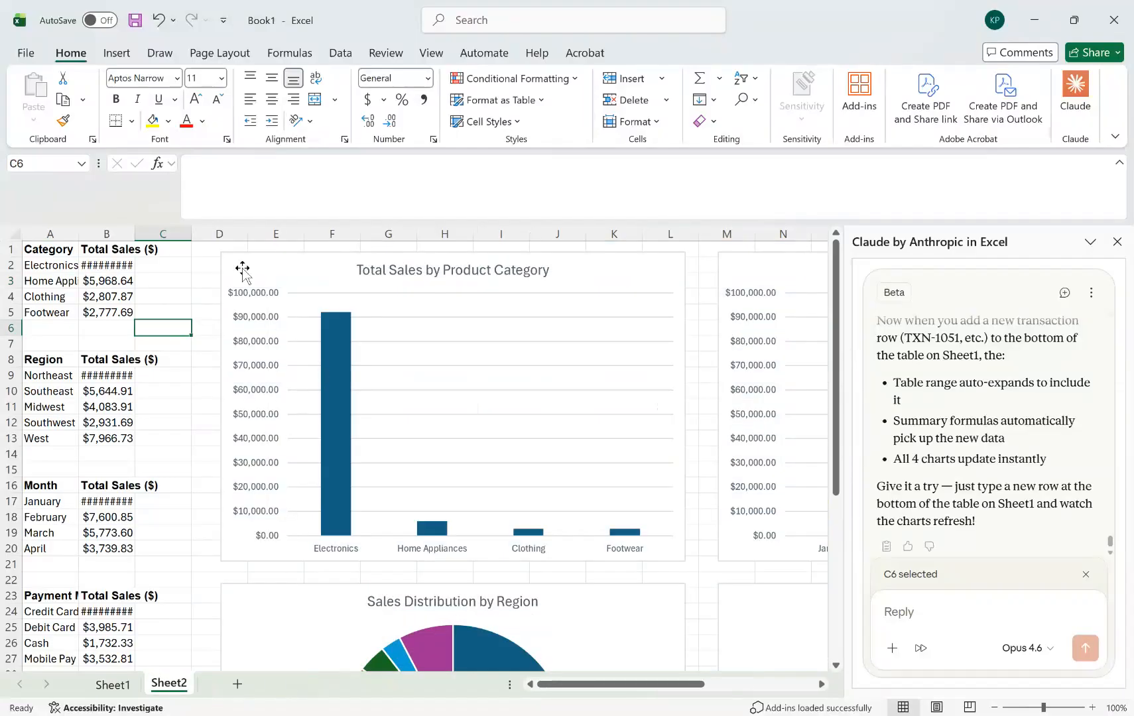
Return the quantity in F2 on Sheet1 to 1 and view the charts on Sheet2.
left_click(112, 684)
left_click(460, 265)
type("1")
key("Return")
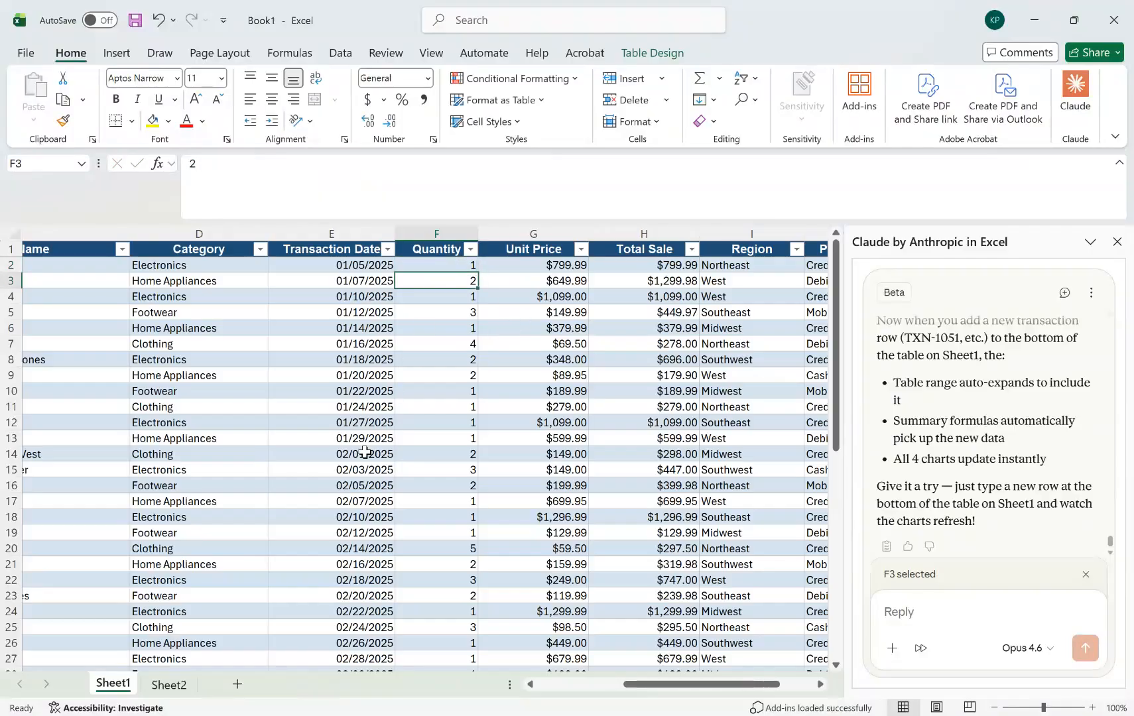
left_click(169, 684)
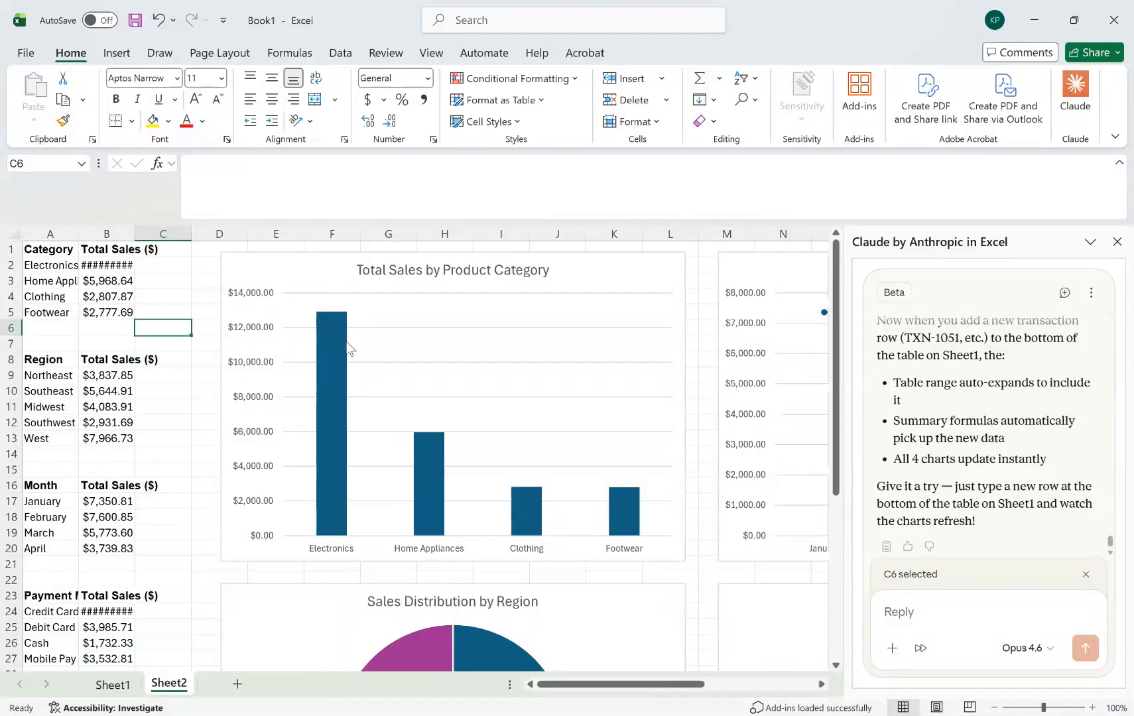
Change the quantity in F2 on Sheet1 to 100 again and look at the Sheet2 charts.
left_click(119, 692)
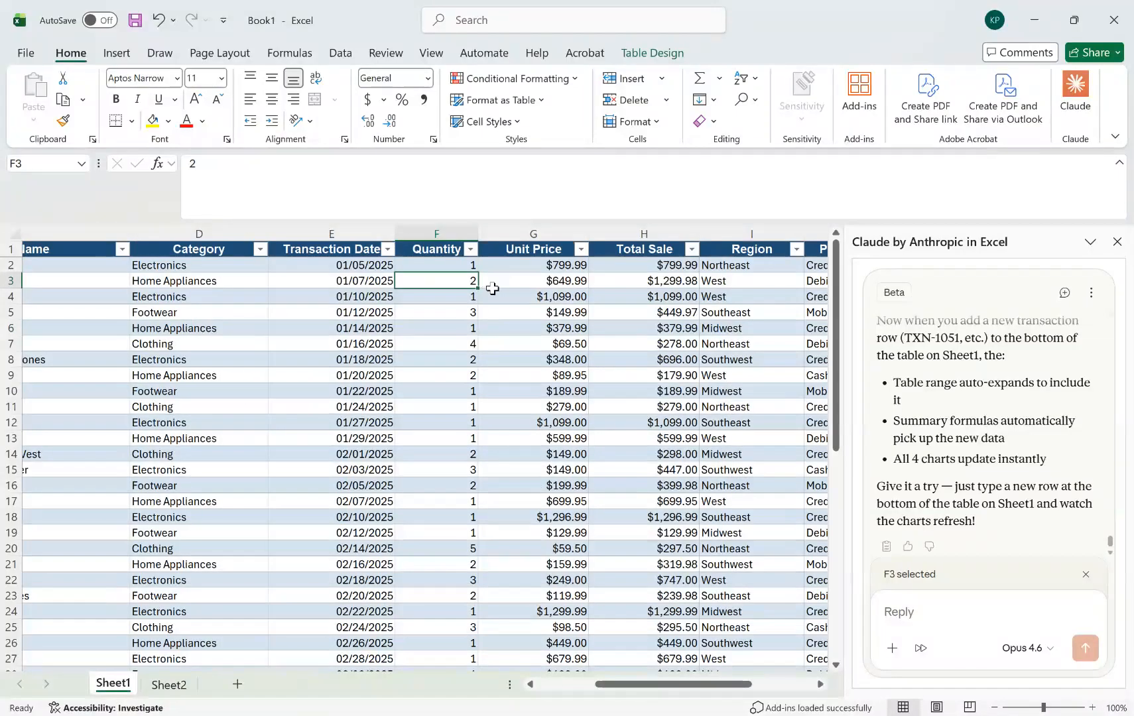
left_click(463, 264)
type("100")
key("Return")
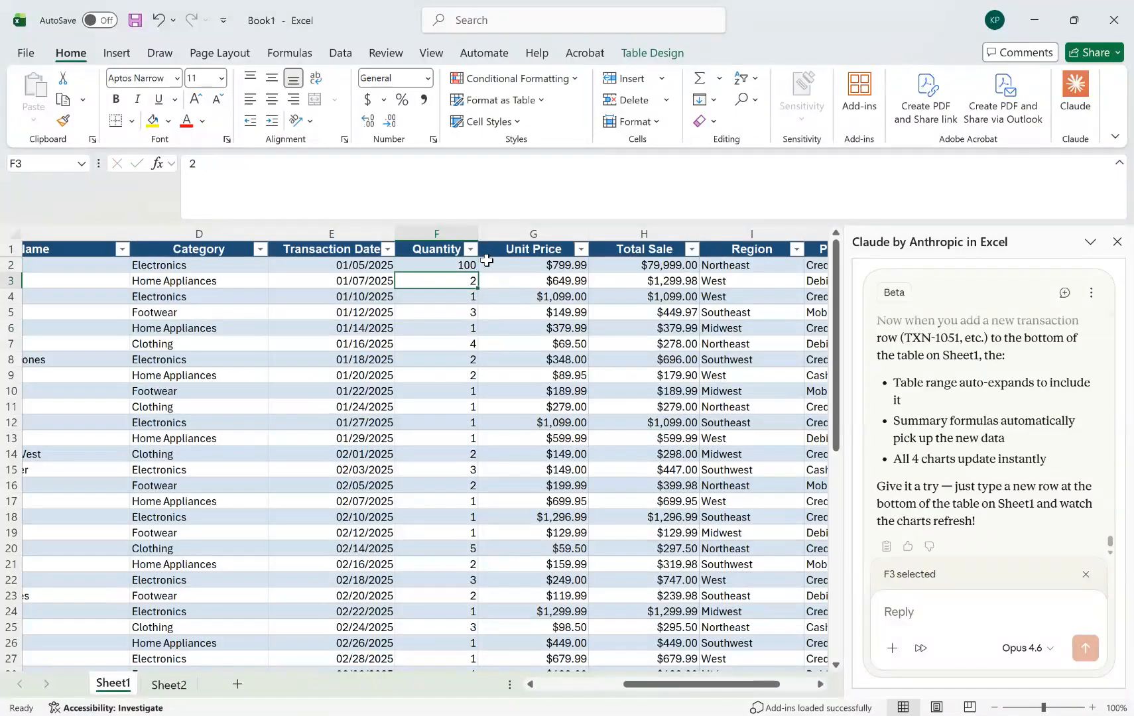
left_click(167, 683)
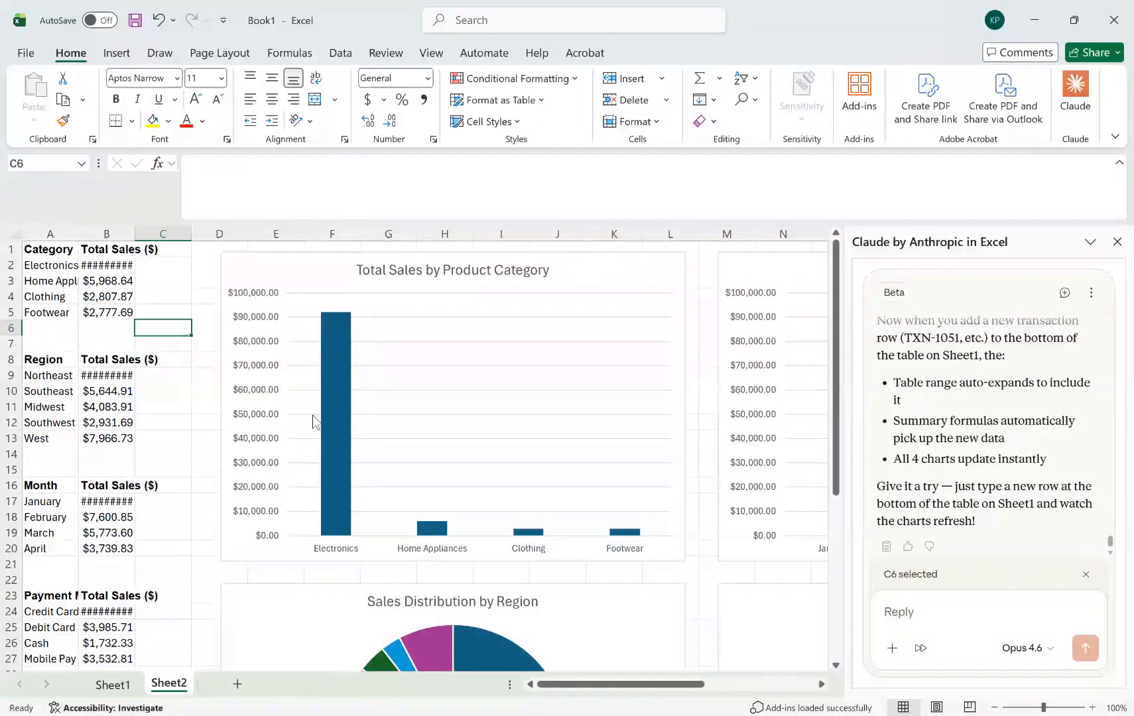
Compare the two sheets once more, restore the F2 quantity on Sheet1 to 1, and return to the Sheet2 charts.
left_click(114, 690)
left_click(159, 690)
left_click(112, 684)
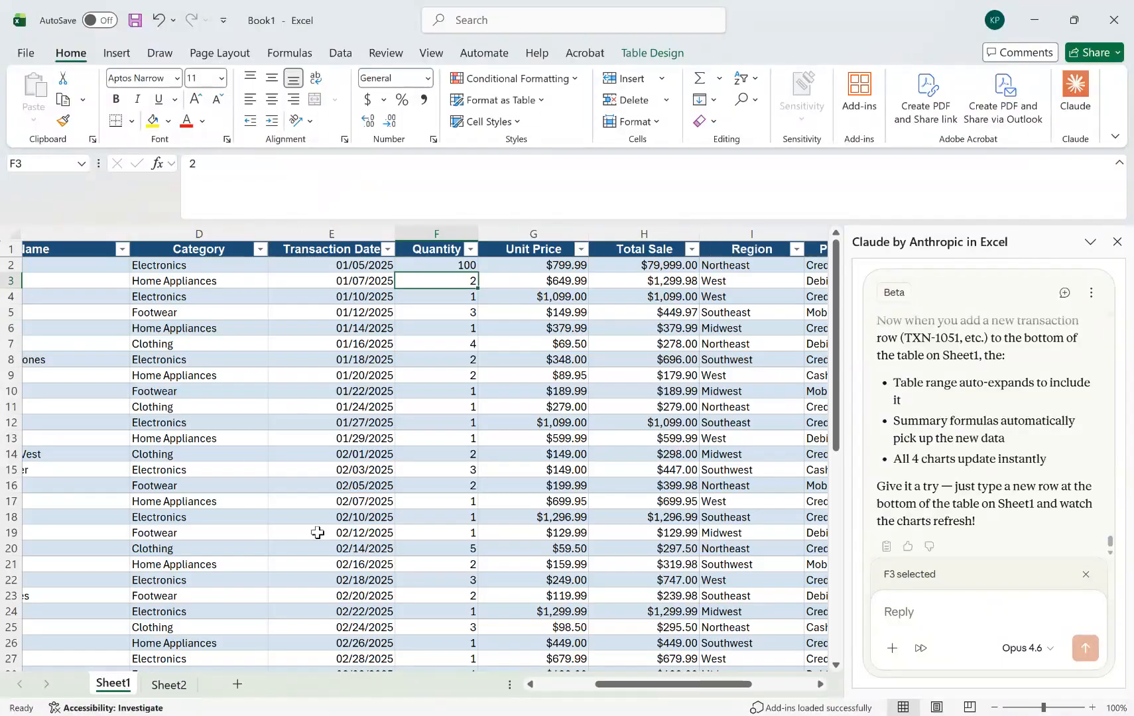
left_click(459, 264)
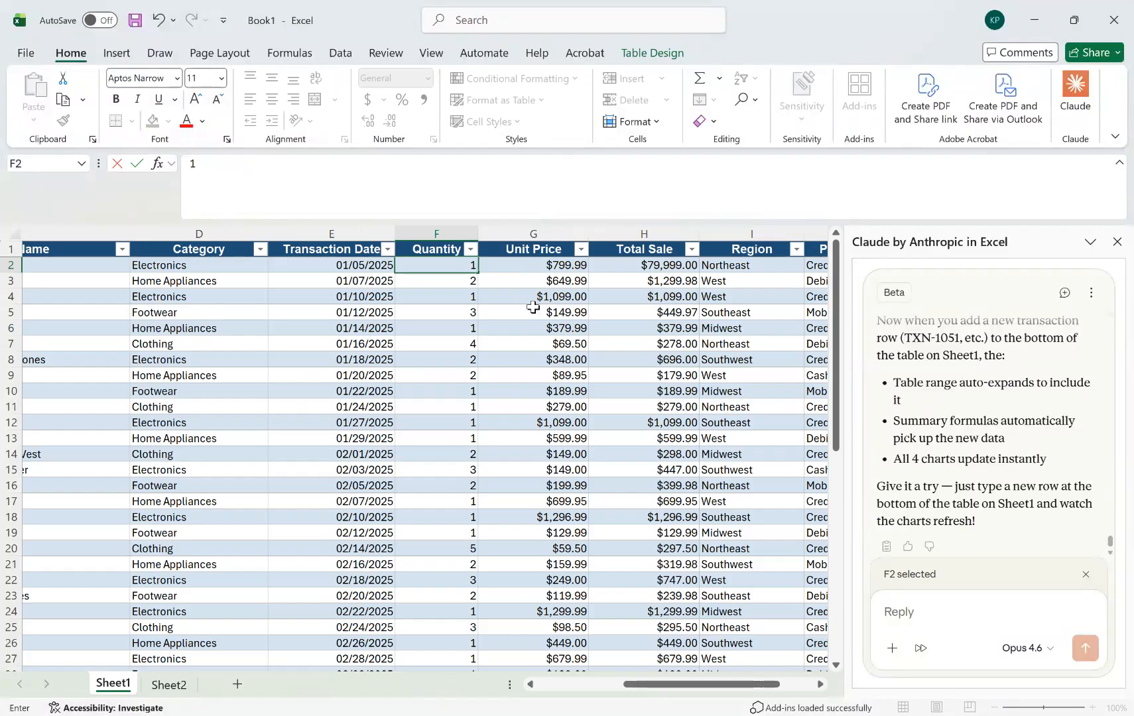
left_click(170, 685)
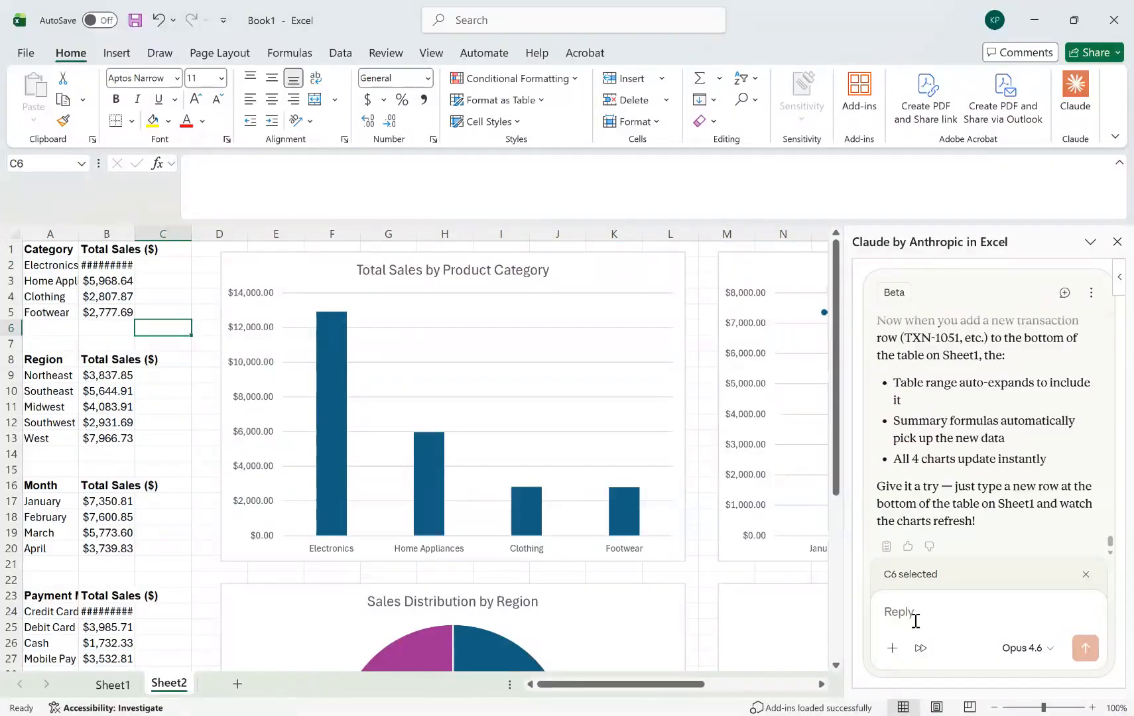
type("On Sheet 3, c")
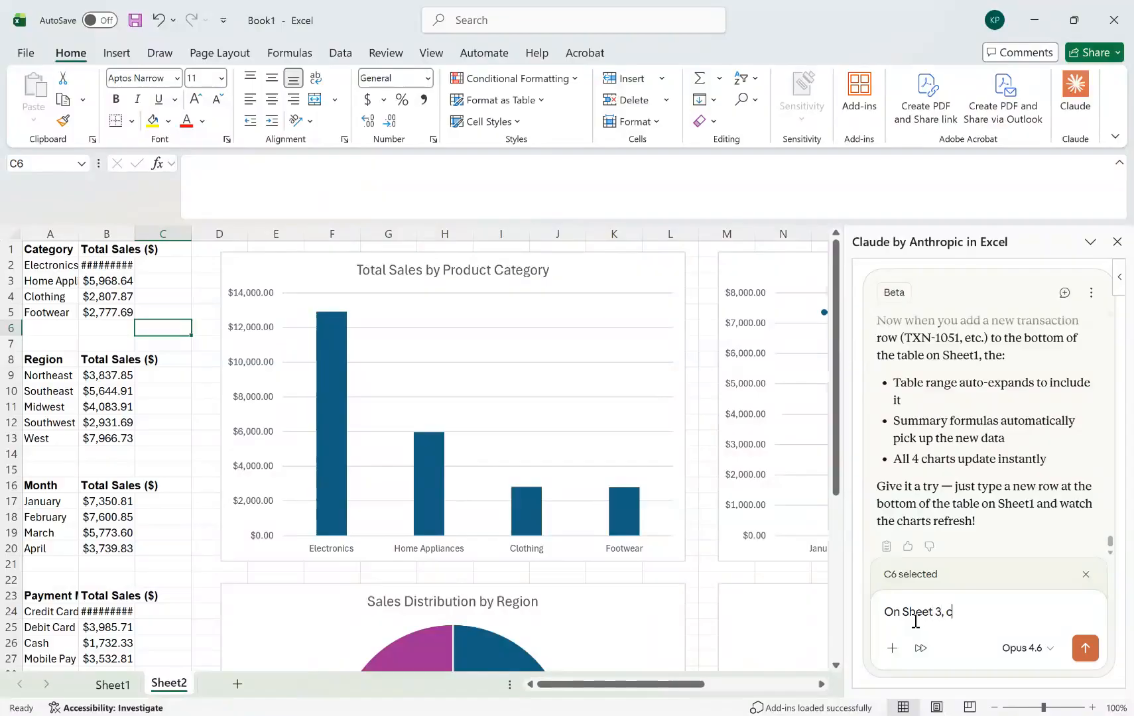
key("BackSpace")
key("BackSpace")
key("BackSpace")
key("BackSpace")
key("BackSpace")
key("BackSpace")
key("BackSpace")
key("BackSpace")
key("BackSpace")
key("BackSpace")
key("BackSpace")
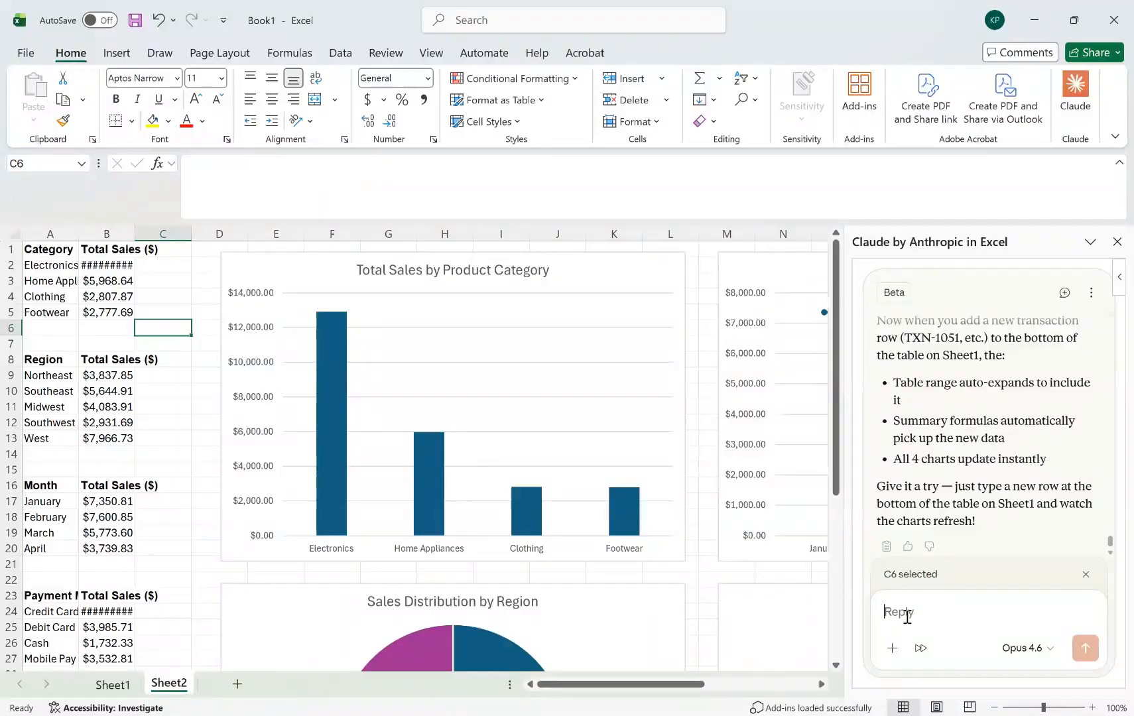
Ask Claude: "Auto fit the columns in the tables on Sheet 2.".
type("Autofit the columns in the tables")
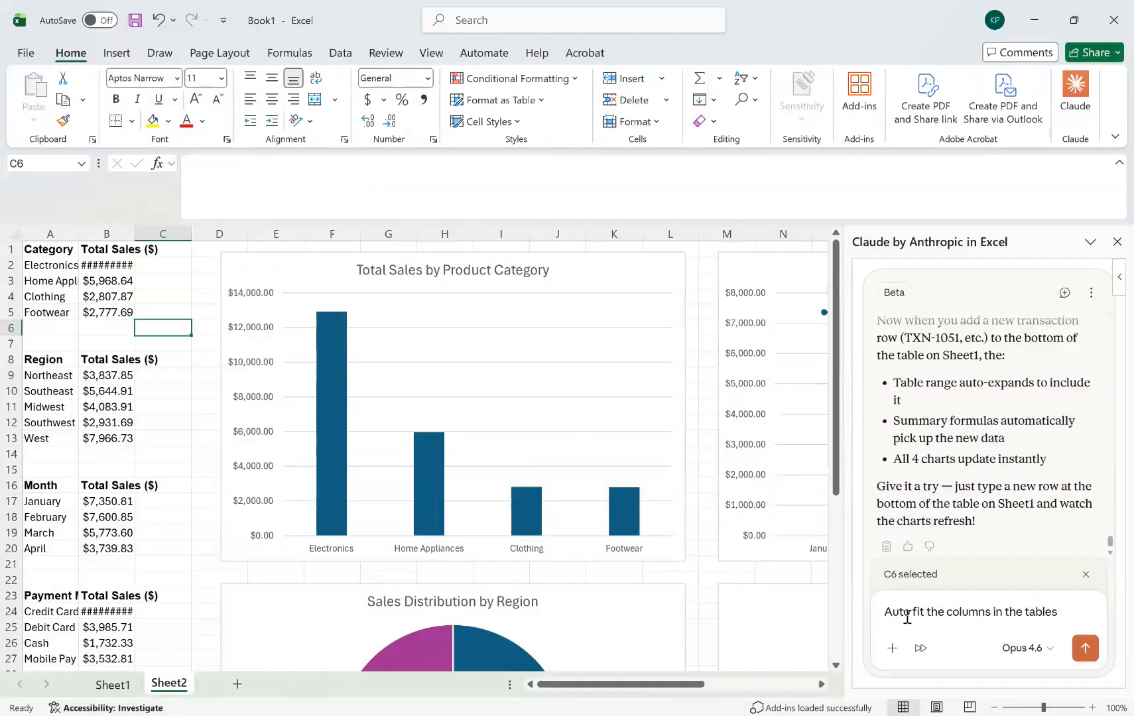
type("She")
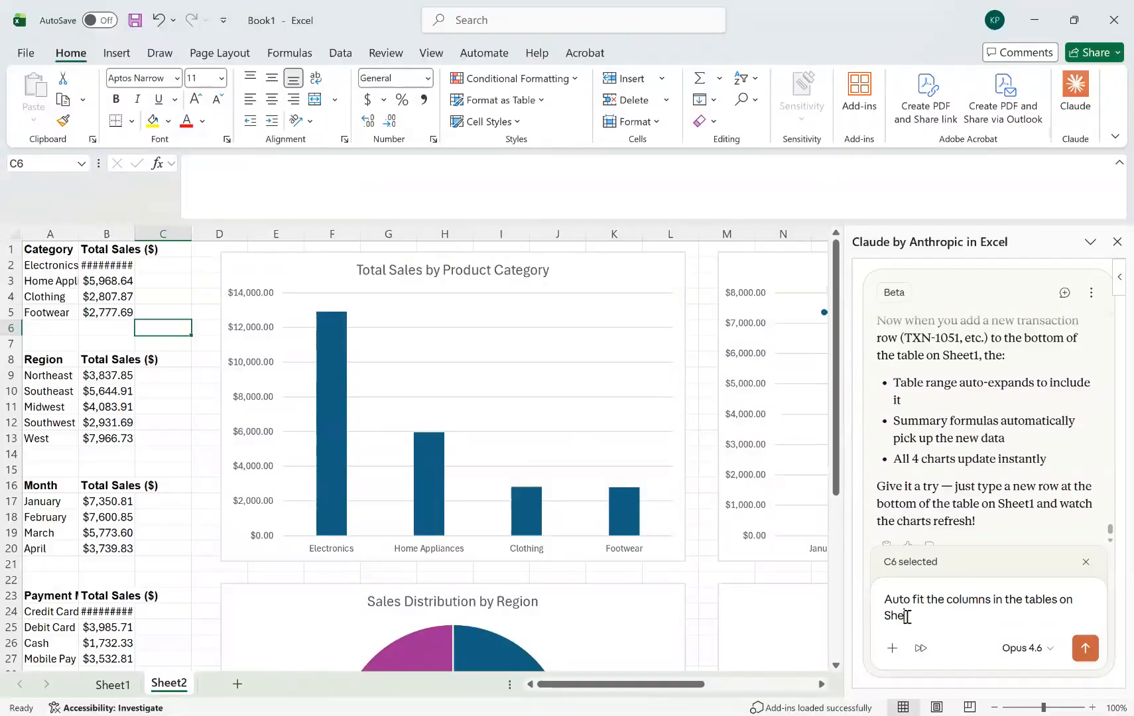
type("et 2.")
key("Return")
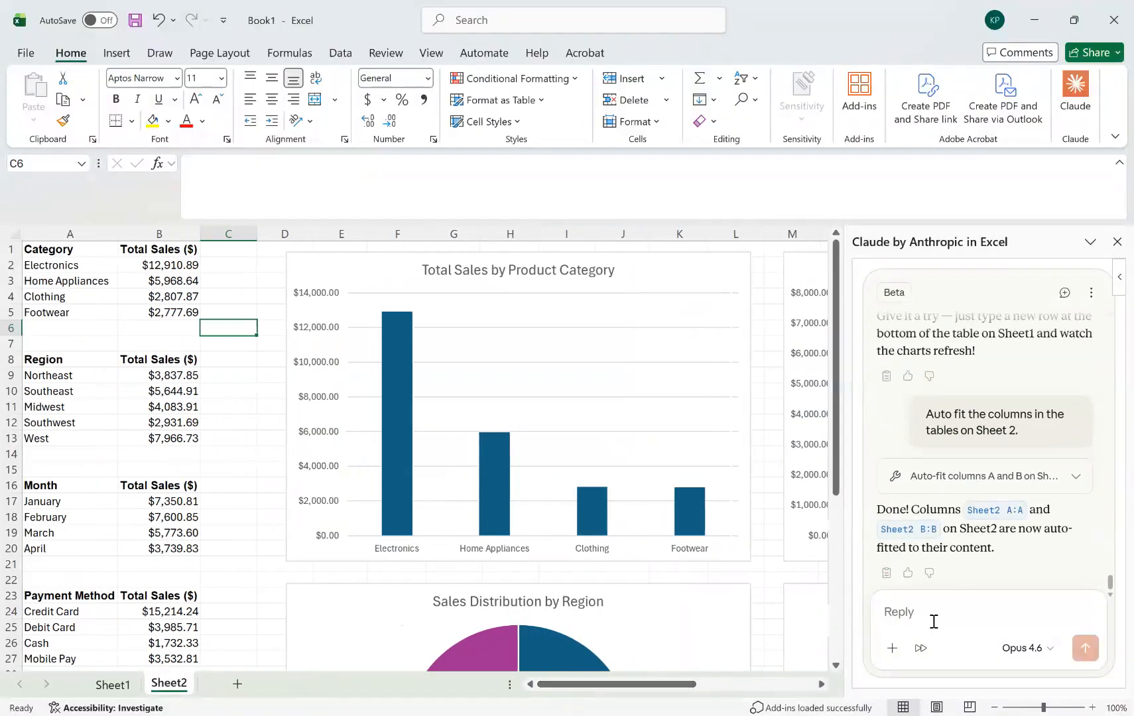
Ask Claude: "On Sheet 3, create a memo based on the charts on Sheet 2.".
type("On S")
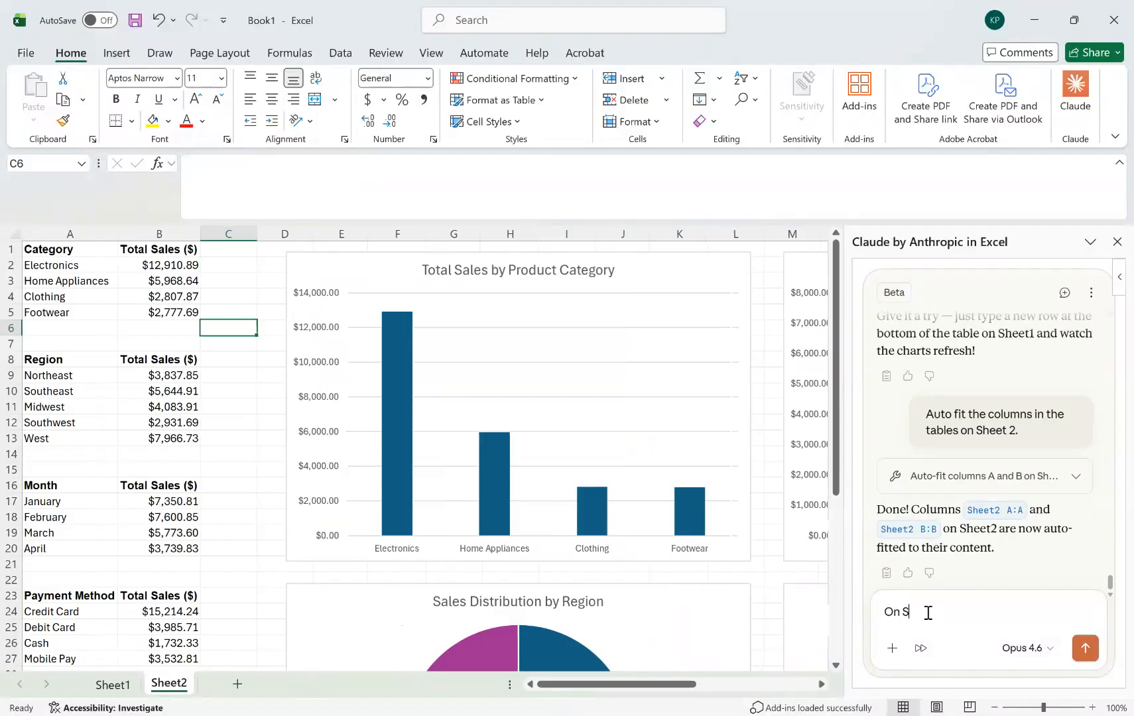
type("heet 3, create a memo base")
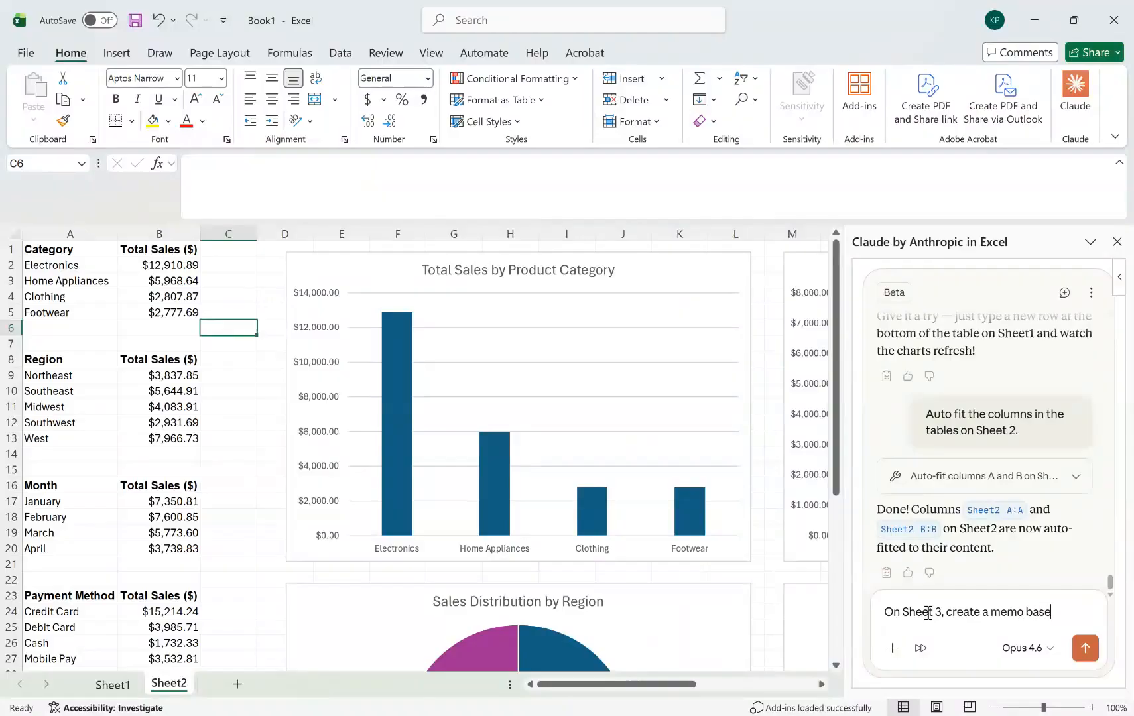
type("d on the ch")
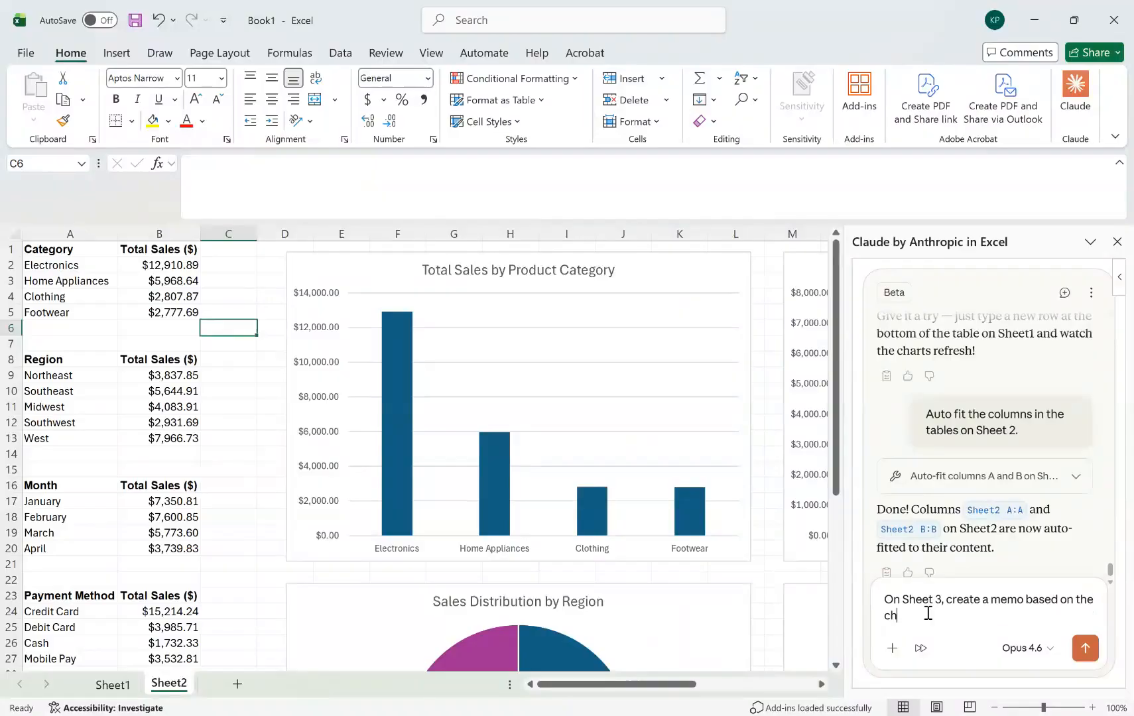
type("arts on Sheet 2.")
key("Return")
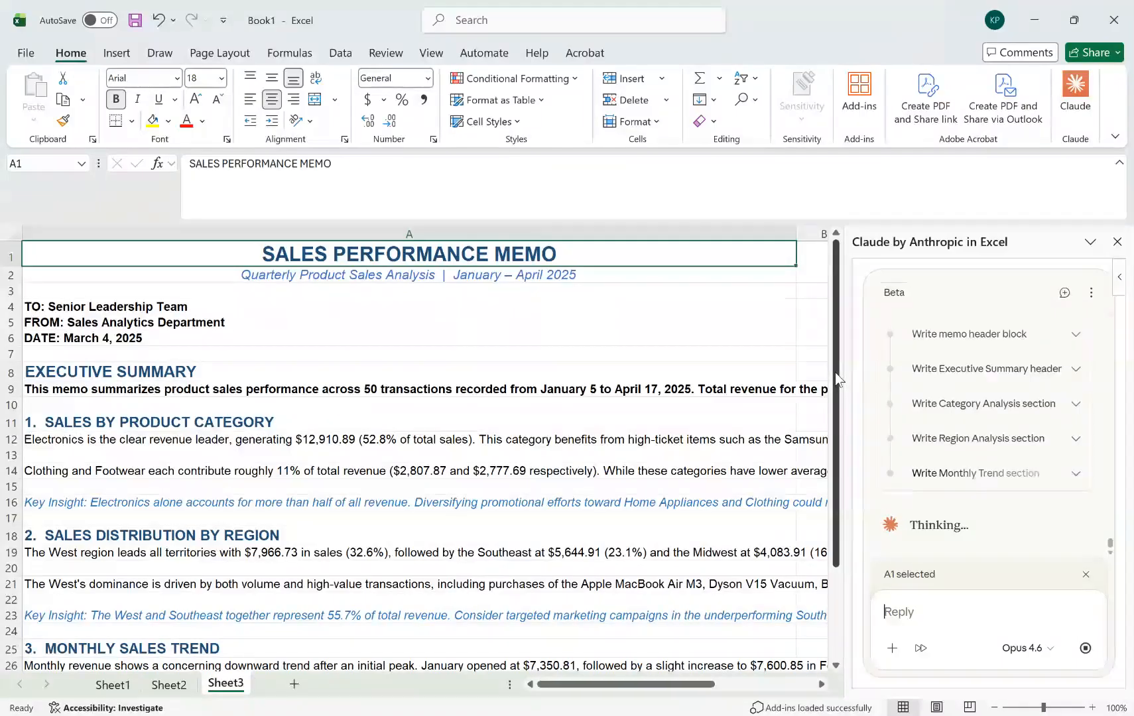
Read through the memo on Sheet3 and ask Claude: "On Sheet 4, generate a couple of useful Pivot Tables.".
left_click_drag(835, 373, 835, 475)
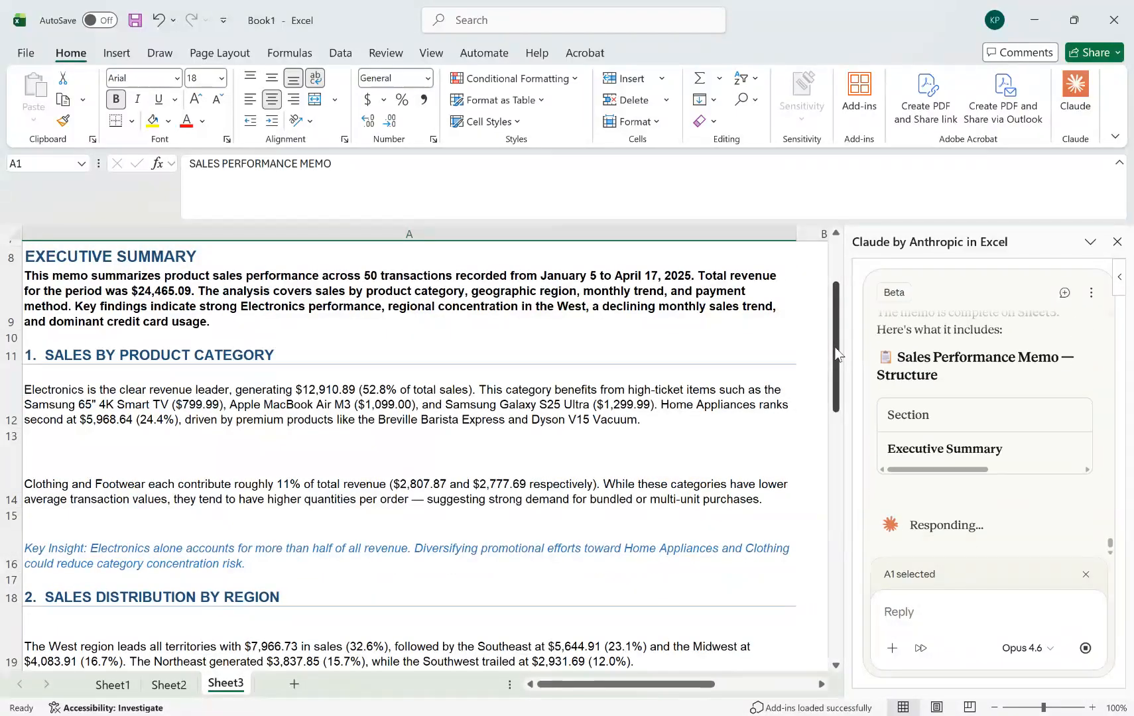
left_click_drag(836, 348, 832, 604)
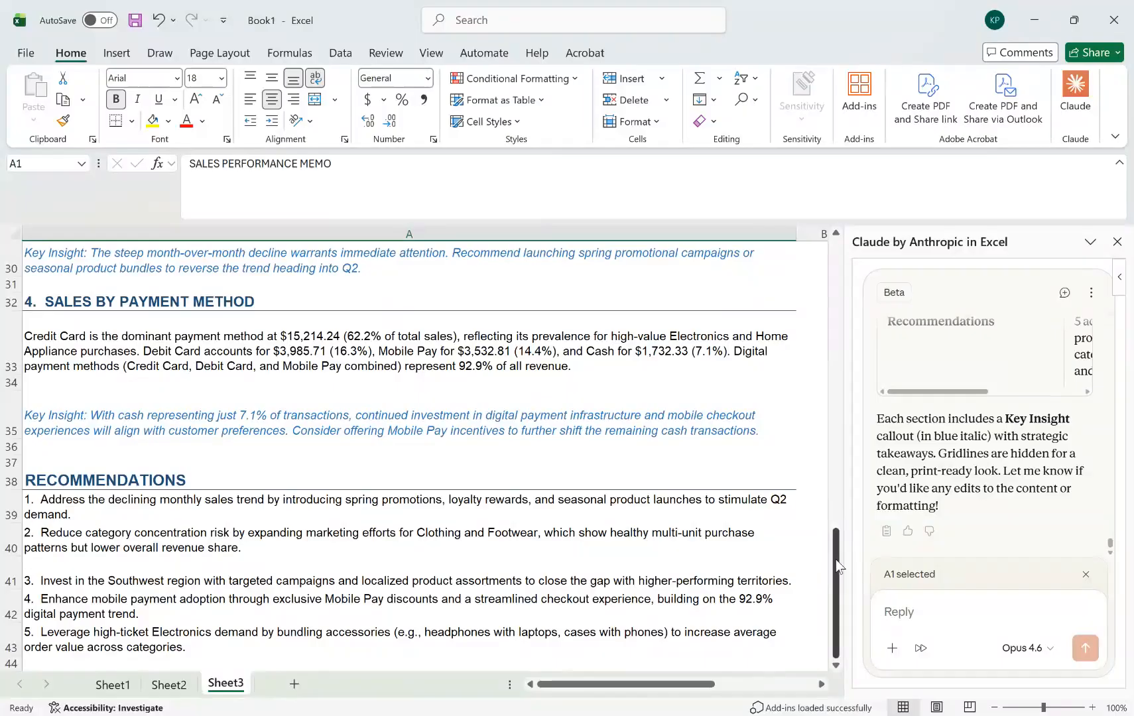
mouse_move(836, 565)
left_mouse_down()
mouse_move(836, 456)
mouse_move(810, 277)
mouse_move(832, 564)
left_mouse_up()
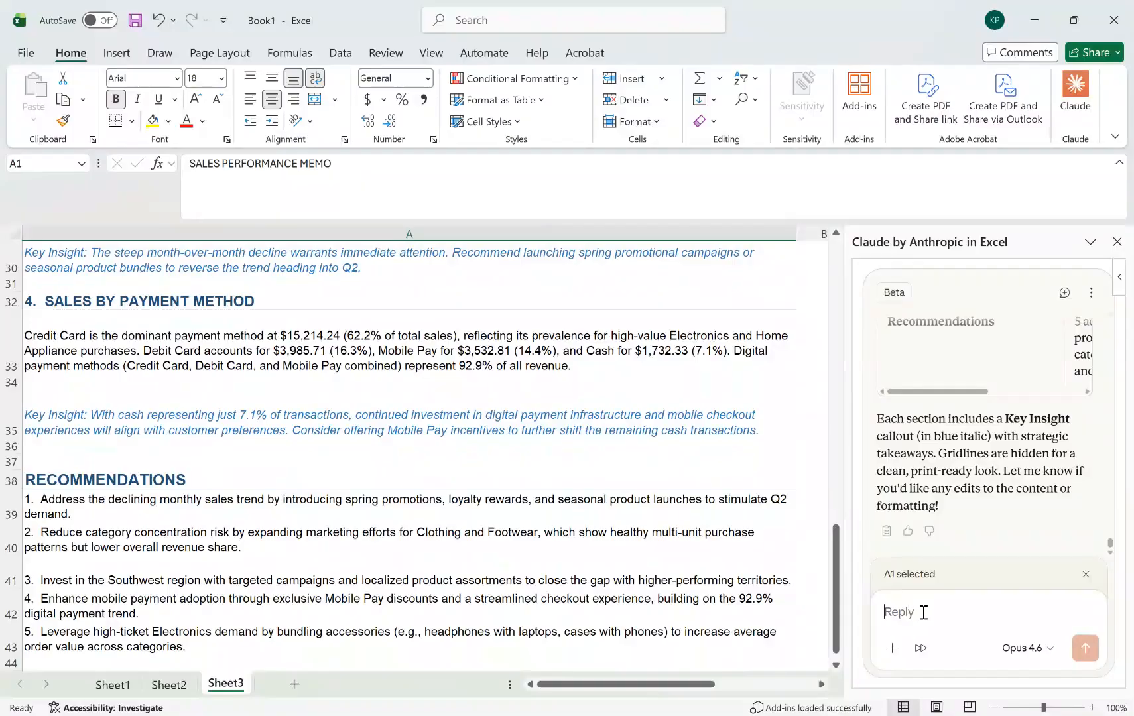
type("q")
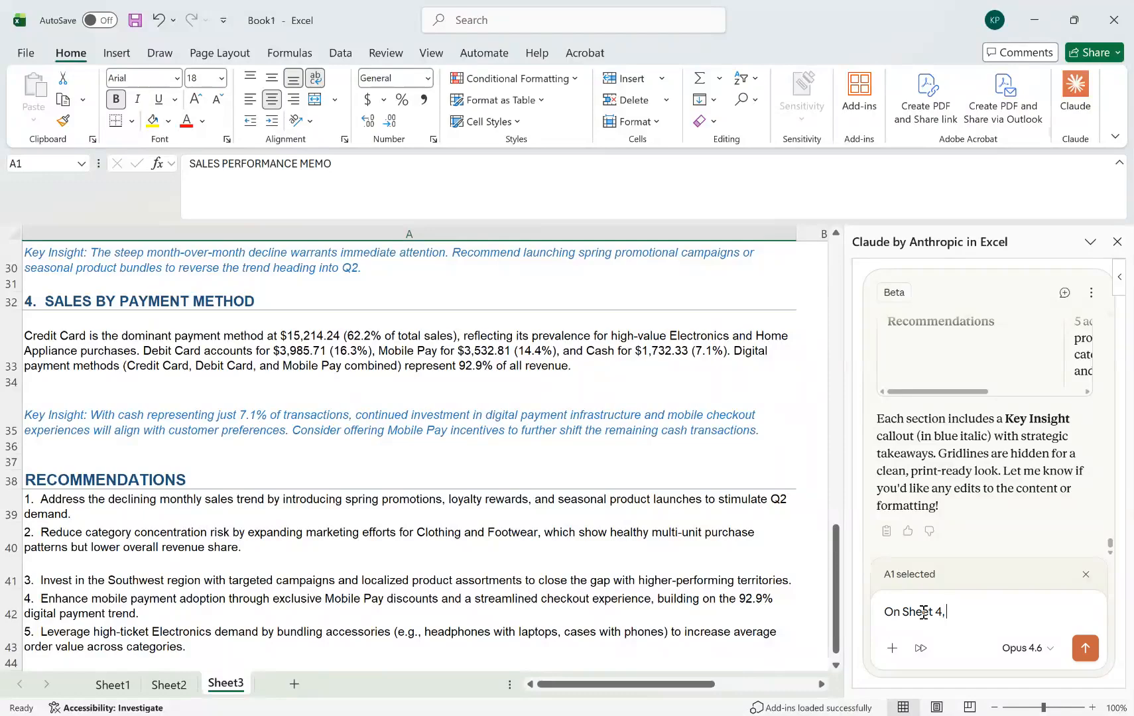
type("generate a couple of a")
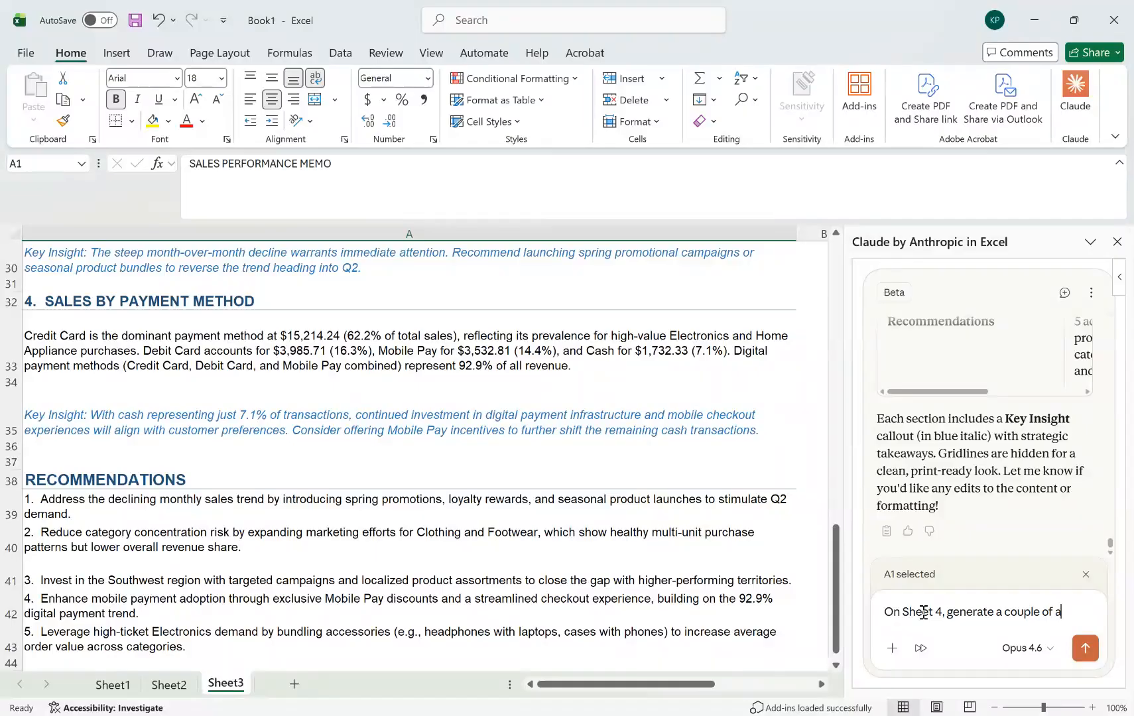
key("BackSpace")
key("BackSpace")
key("BackSpace")
type("useful Pivot Tables.")
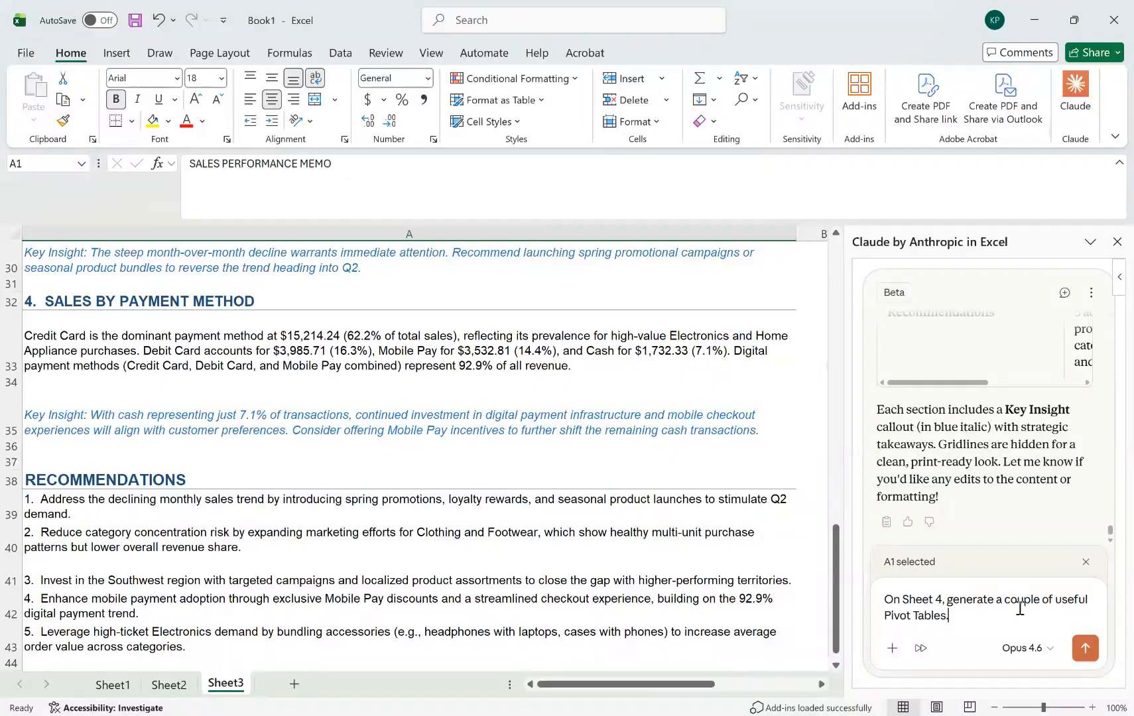
left_click(1079, 652)
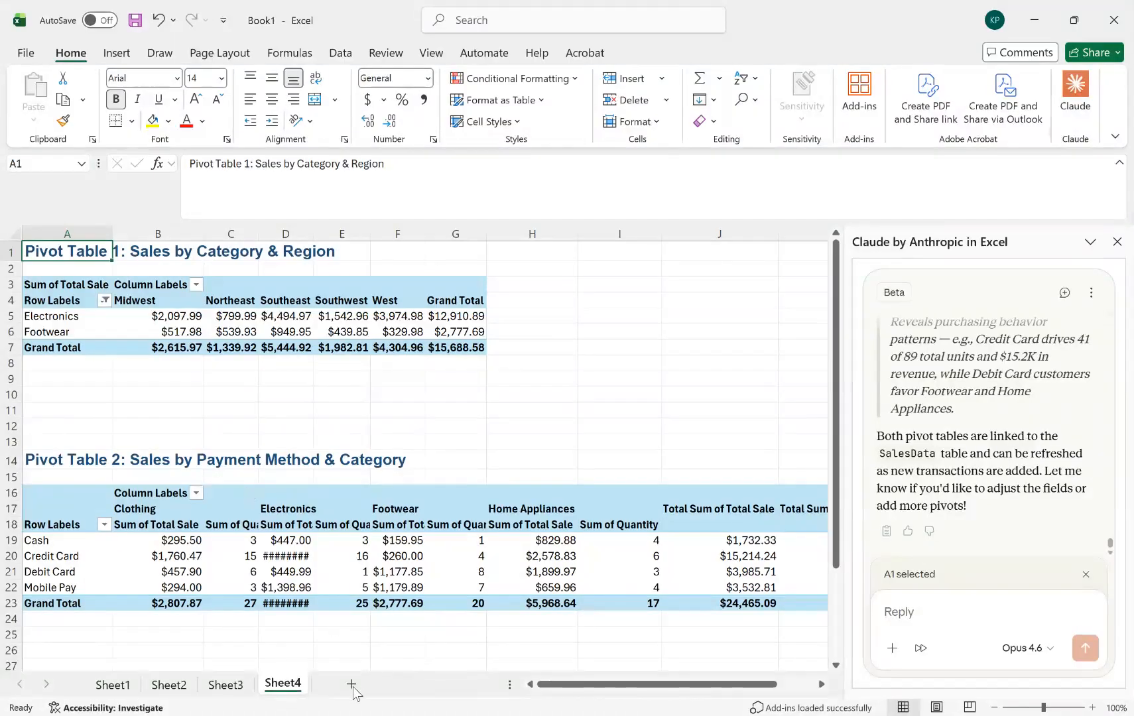
Select the empty cell G11 on Sheet4, outside both pivot tables.
left_click(434, 410)
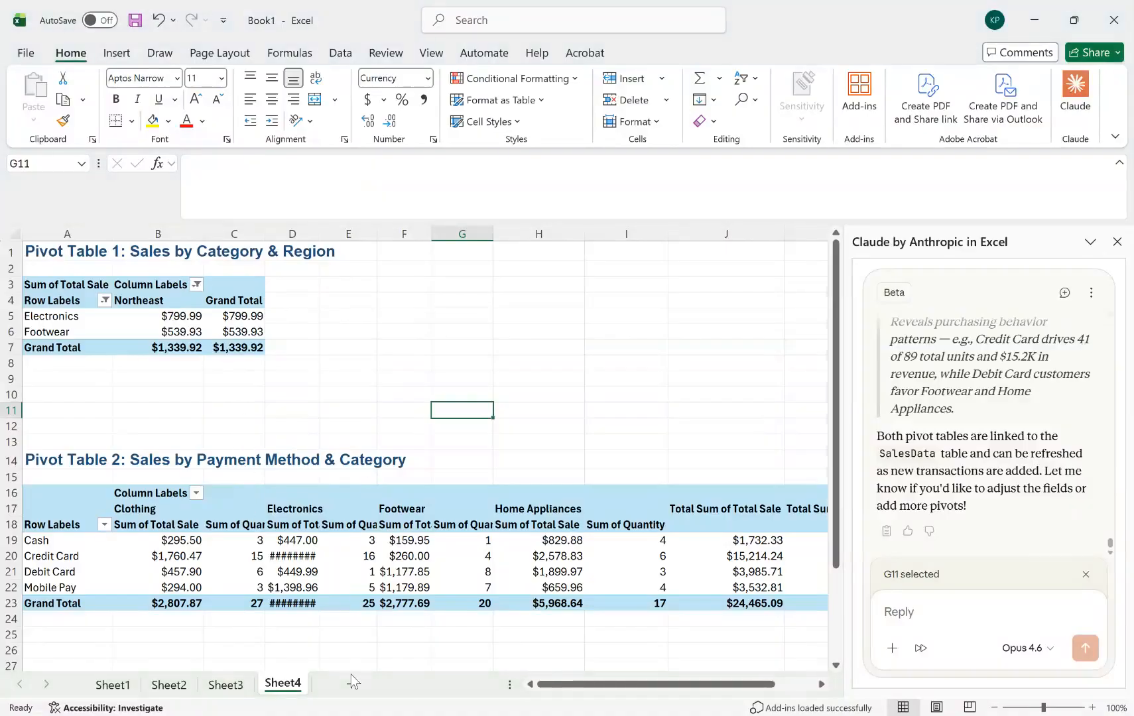
Ask Claude: "Give appropriate names to the 4 sheets.".
left_click(422, 394)
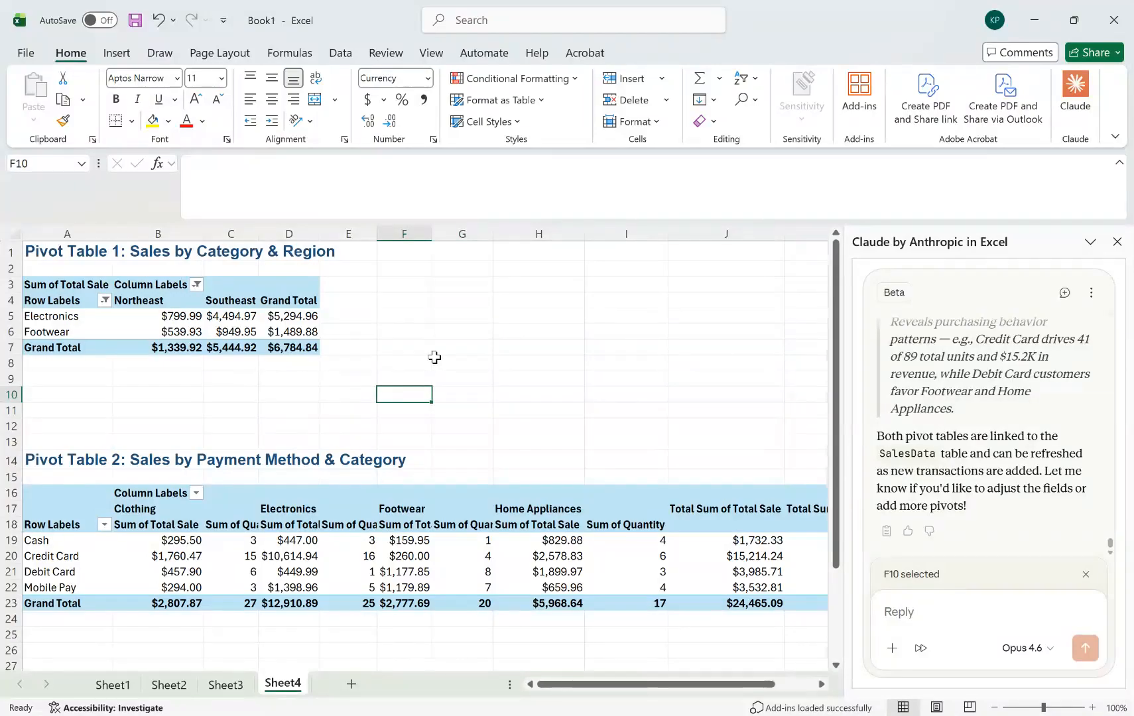
left_click(930, 615)
type("Give ap")
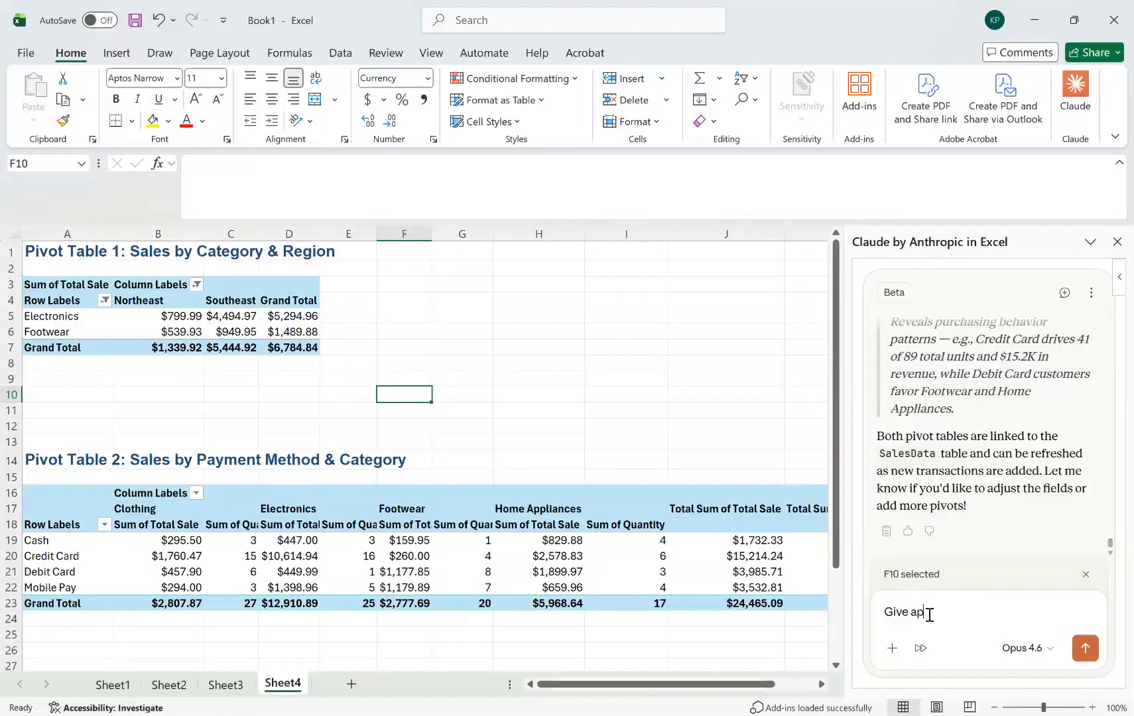
type("propriate")
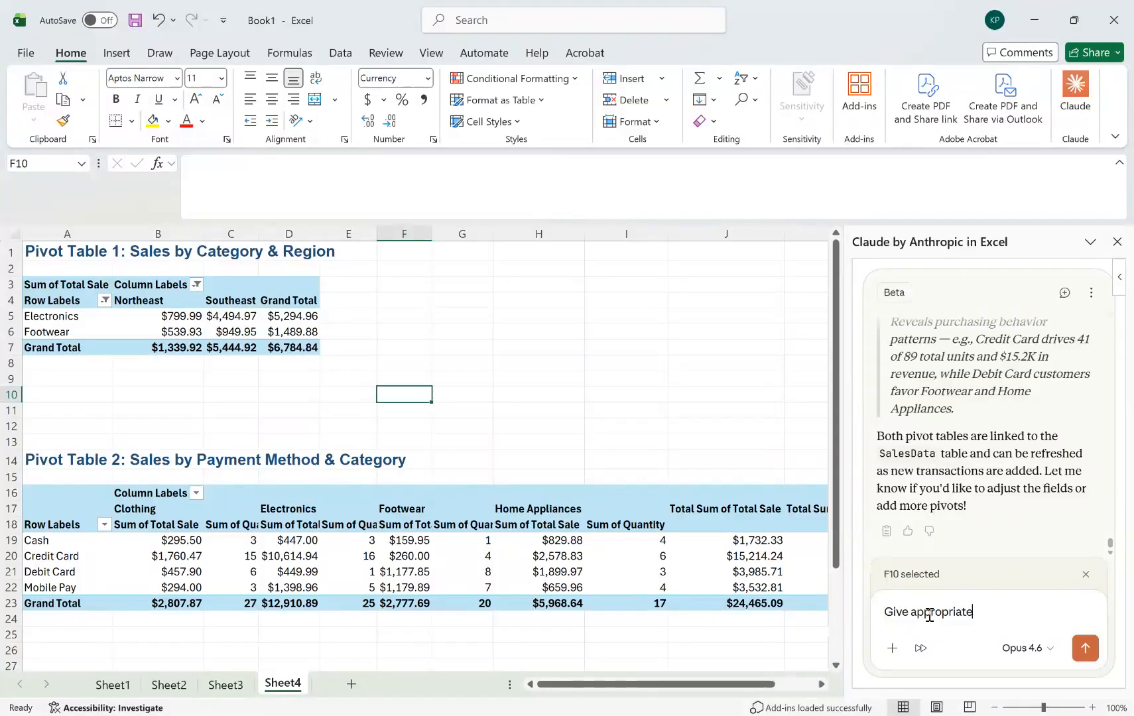
type(" names to the 4 shee")
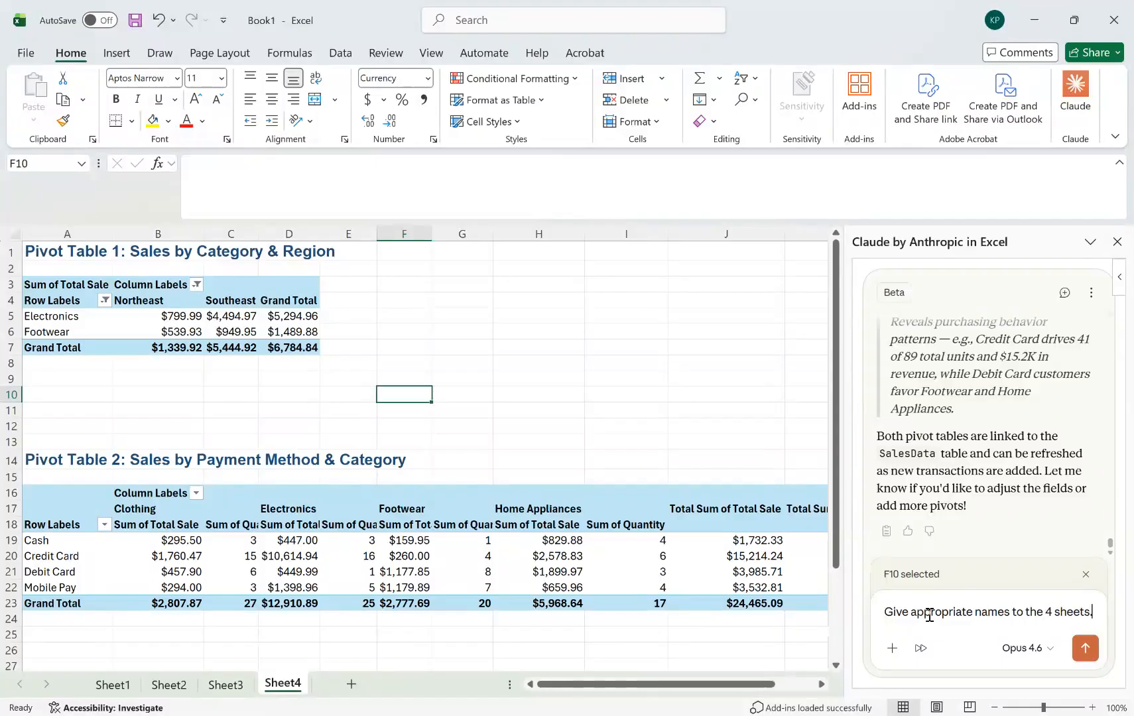
type("ts.")
key("Return")
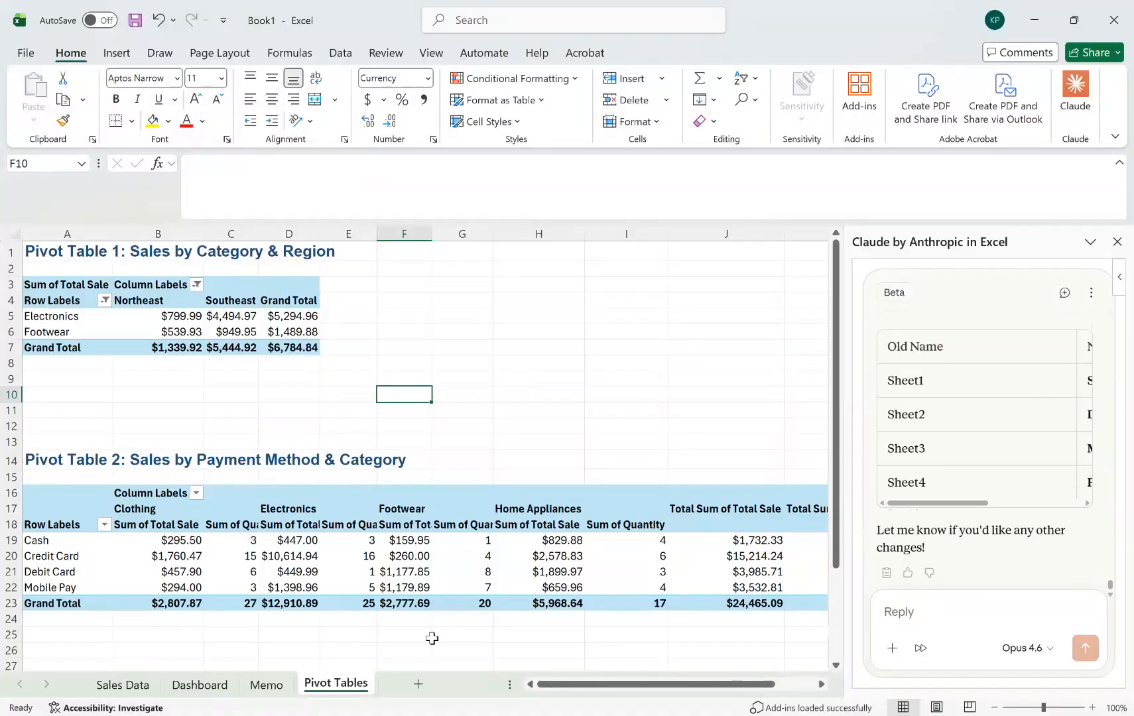
On the Sales Data sheet, ask Claude: "Highlight all Electronics products.".
left_click(123, 685)
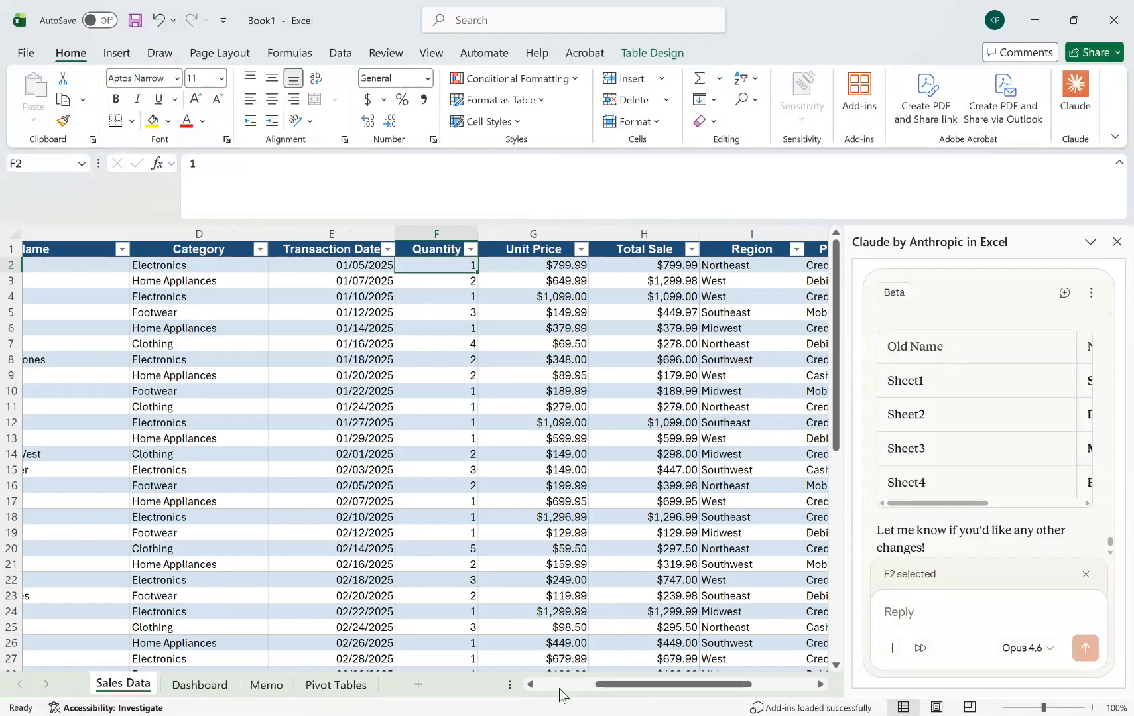
left_click(559, 687)
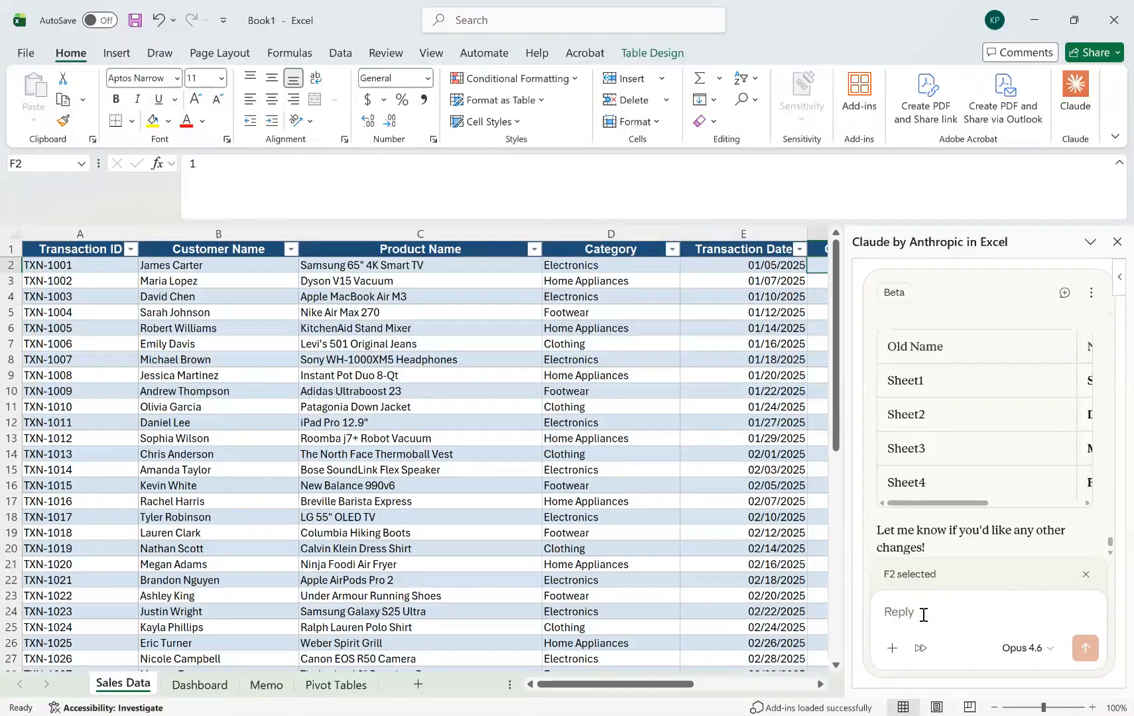
type("Highlight all prod")
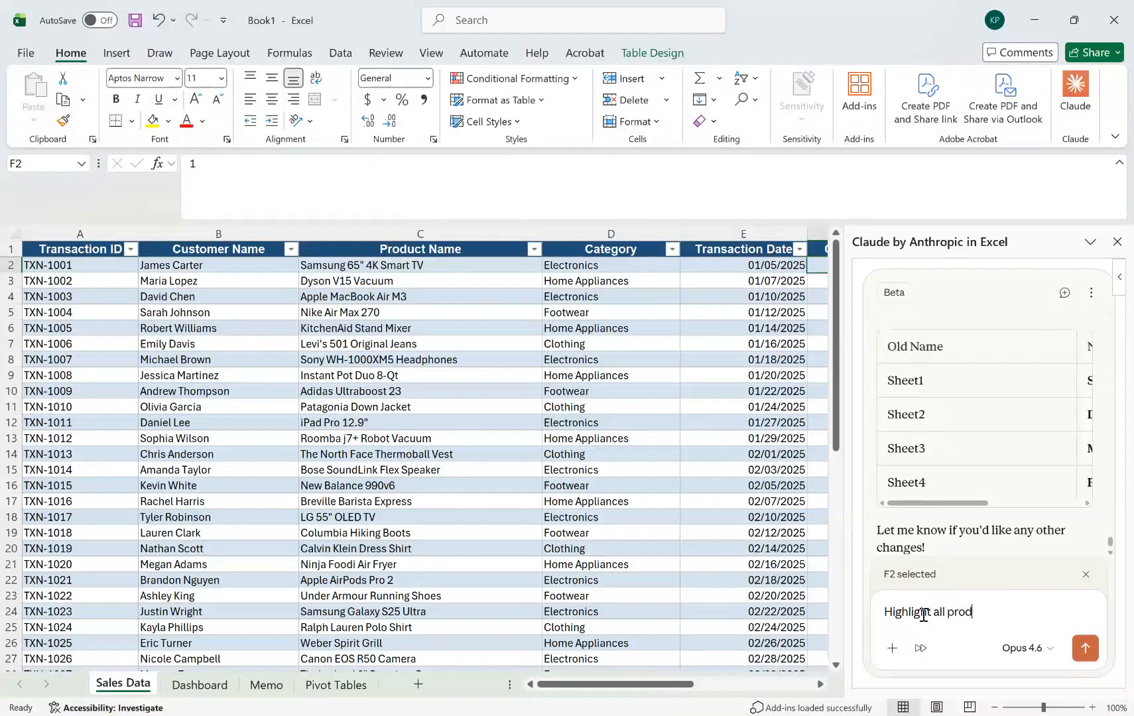
type("ucts sold in")
left_click(945, 613)
type("Electroni")
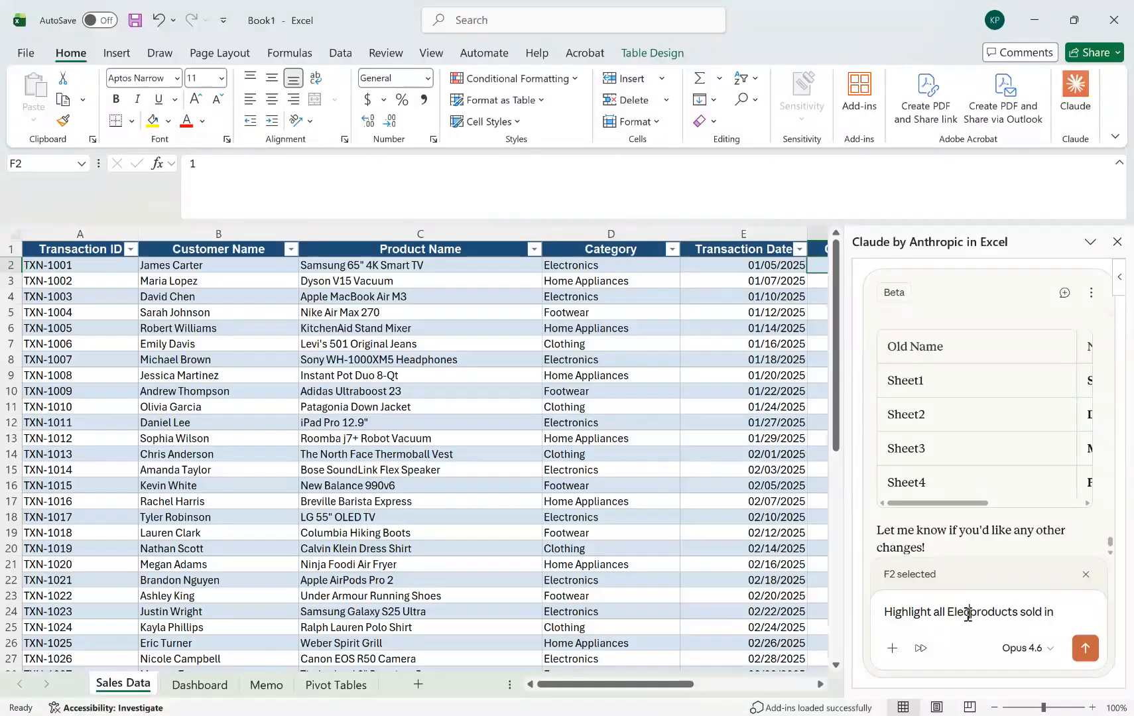
type("c")
key("BackSpace")
type("tic")
key("BackSpace")
key("BackSpace")
key("BackSpace")
key("BackSpace")
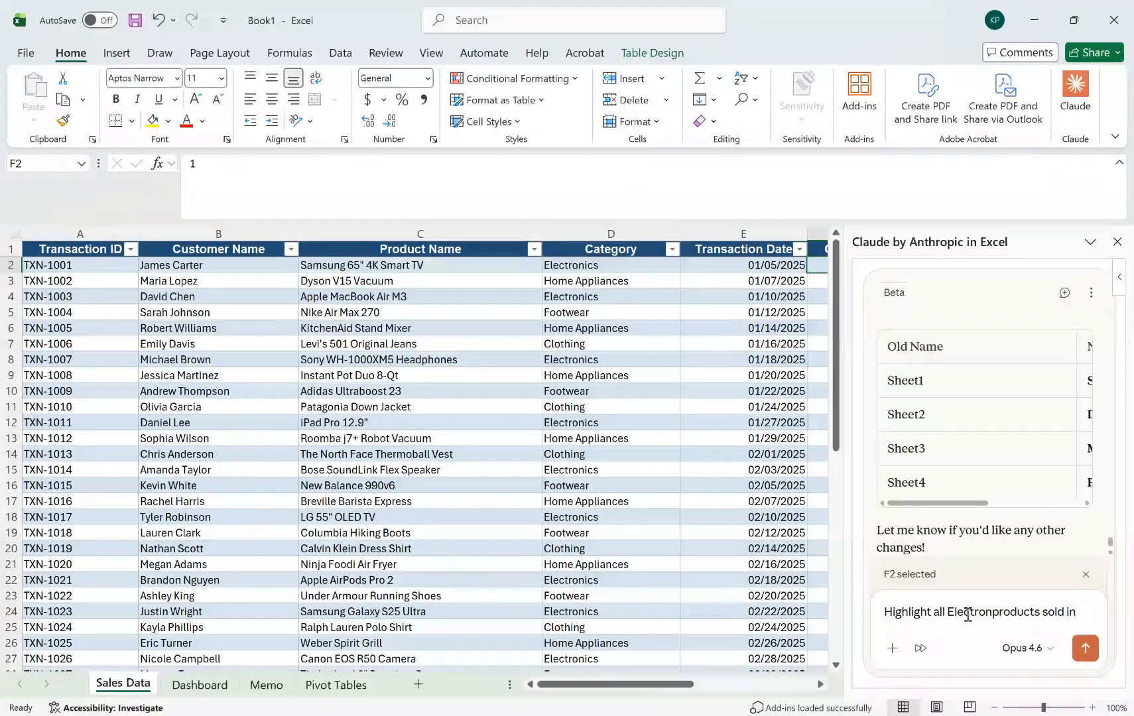
type("ics")
key("Right")
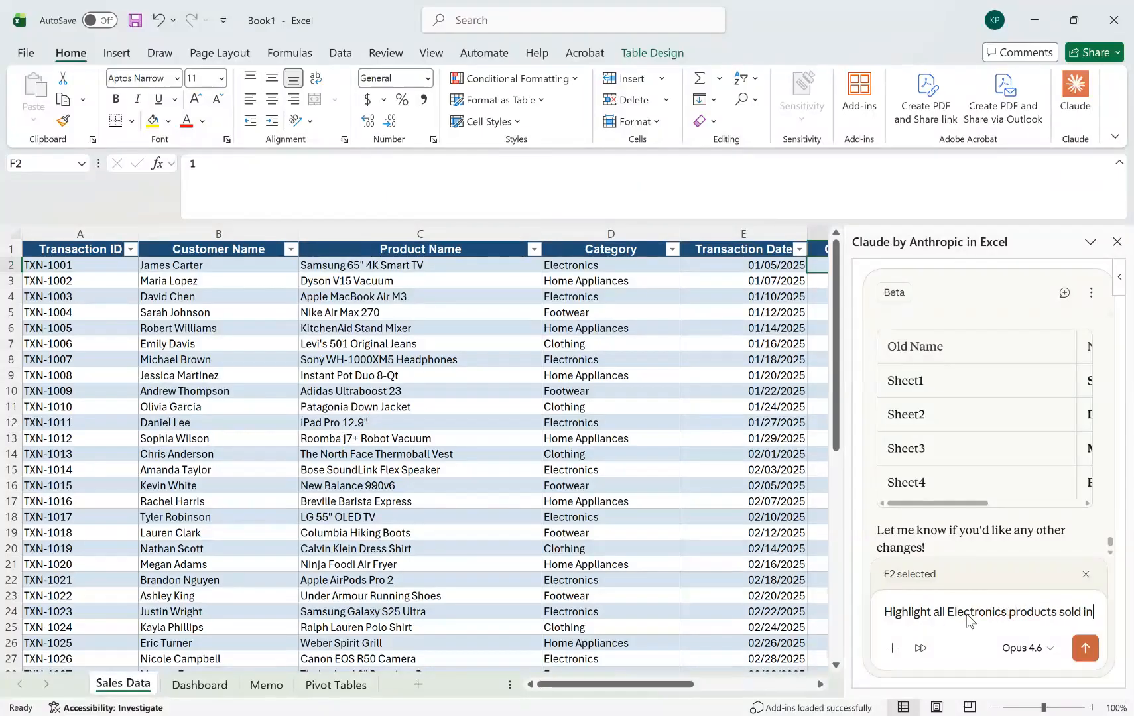
key("BackSpace")
key("BackSpace")
key("BackSpace")
key("BackSpace")
key("BackSpace")
type(".")
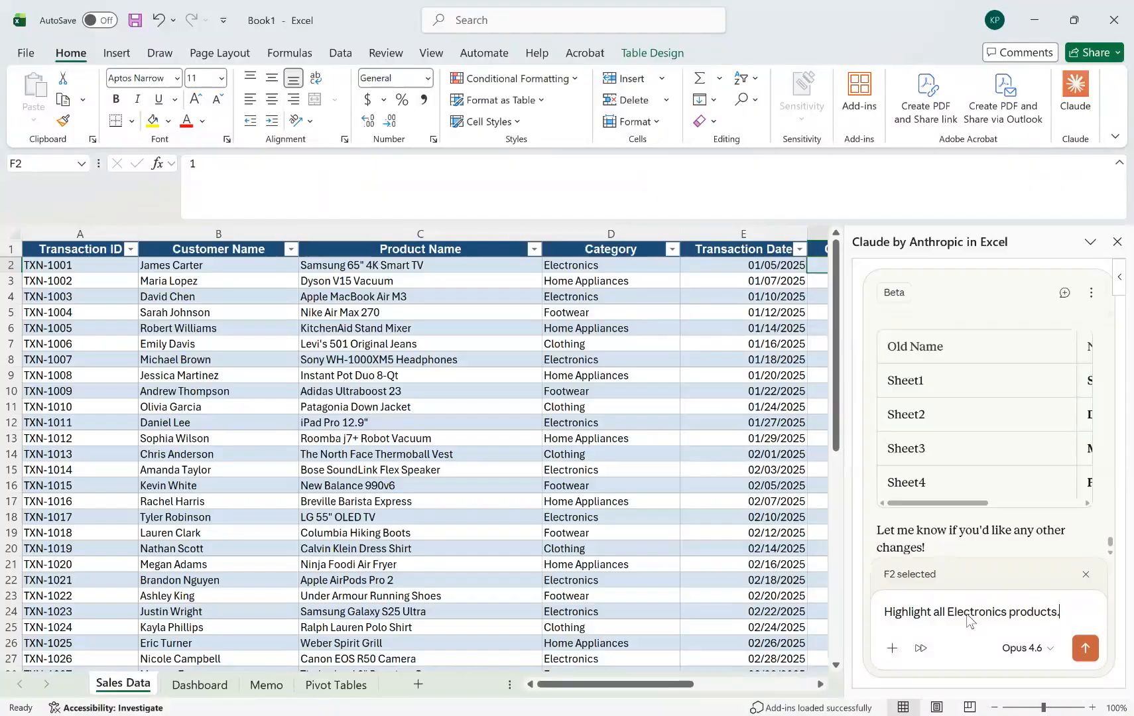
left_click(1084, 648)
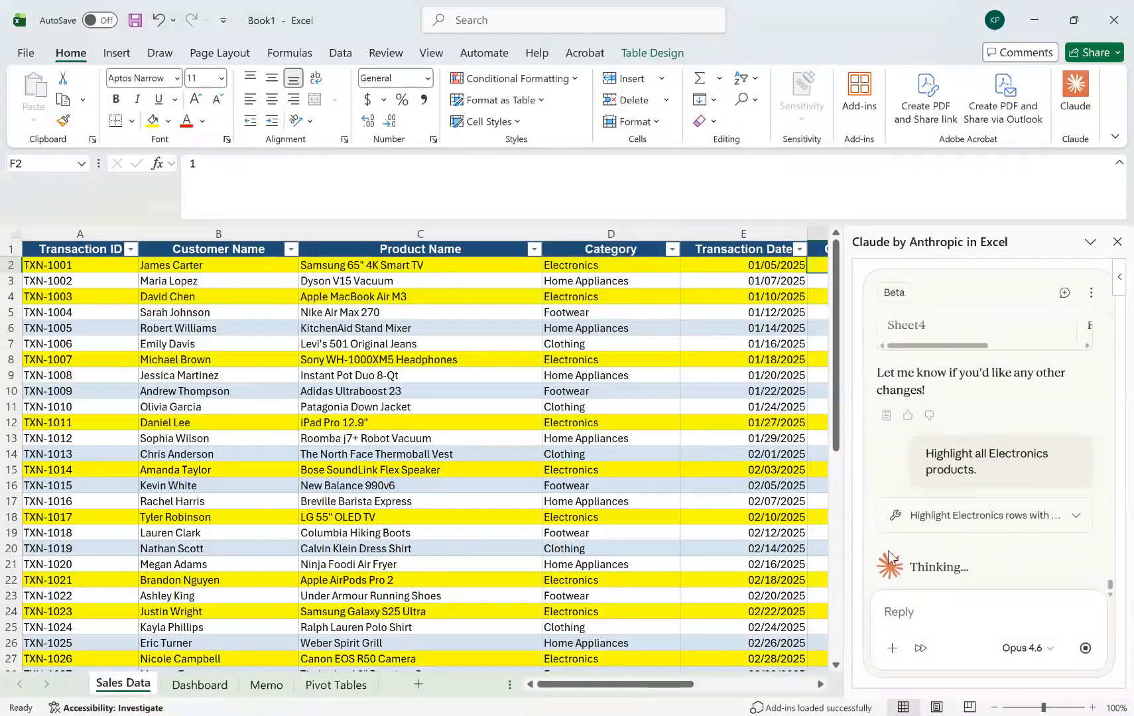
Look through the Dashboard, Memo and Pivot Tables sheets, and return to Sales Data to start a new reply to Claude.
left_click(199, 685)
left_click(266, 685)
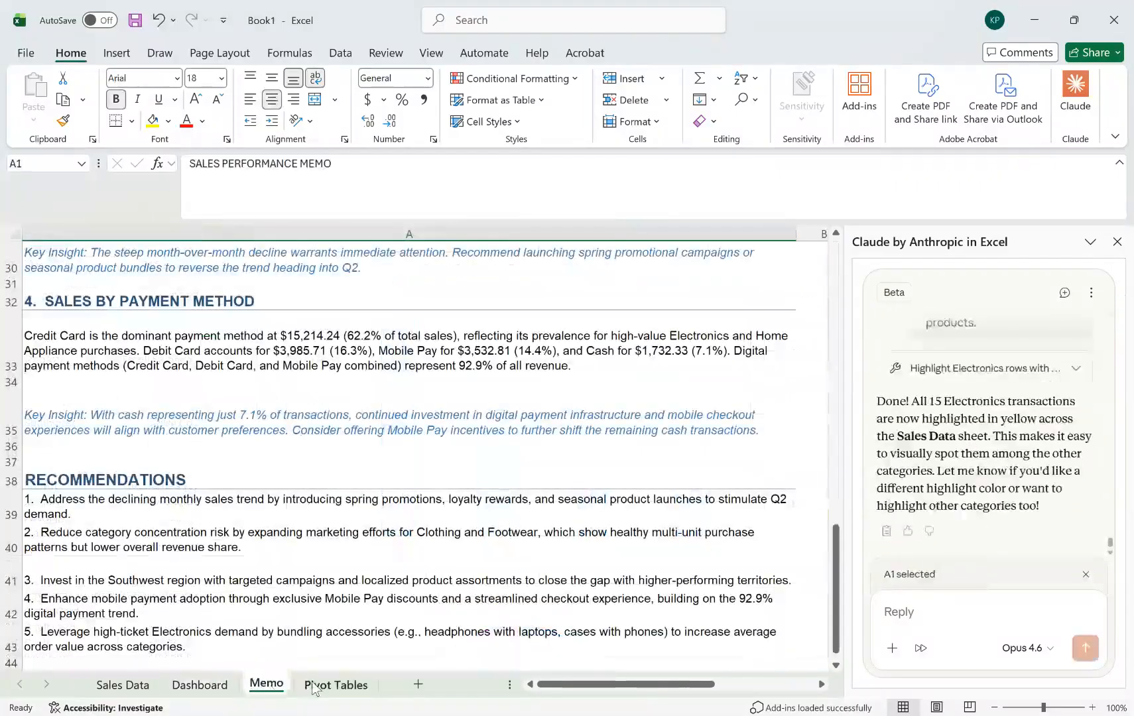
left_click(314, 688)
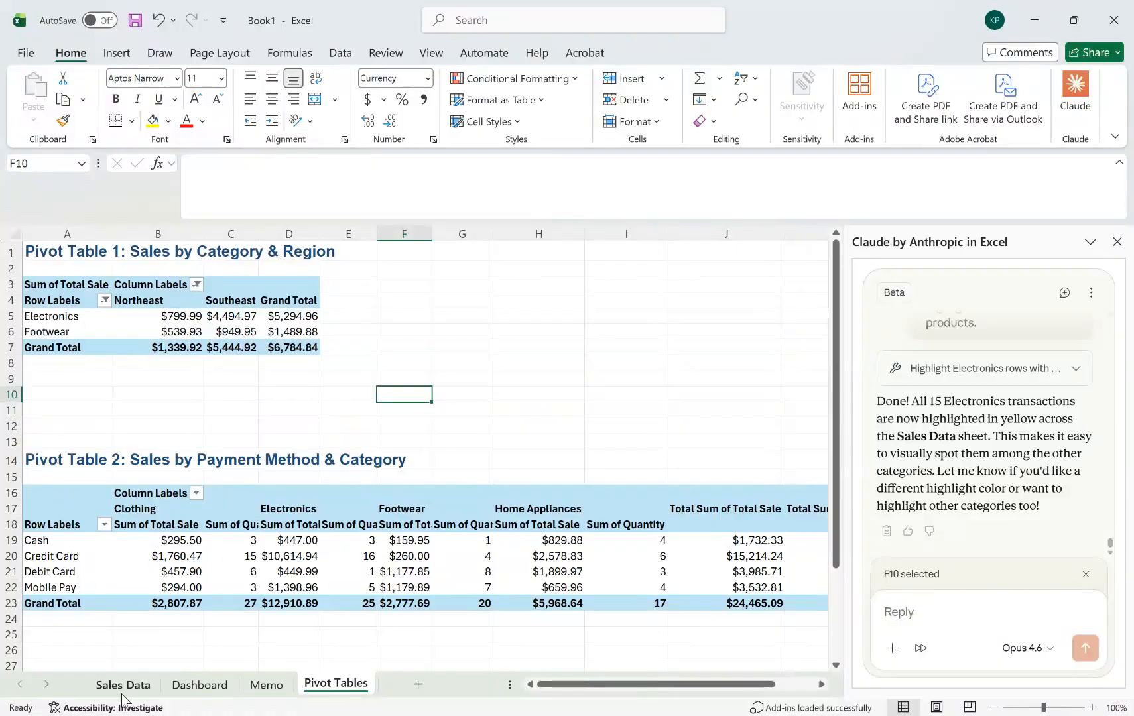
left_click(128, 686)
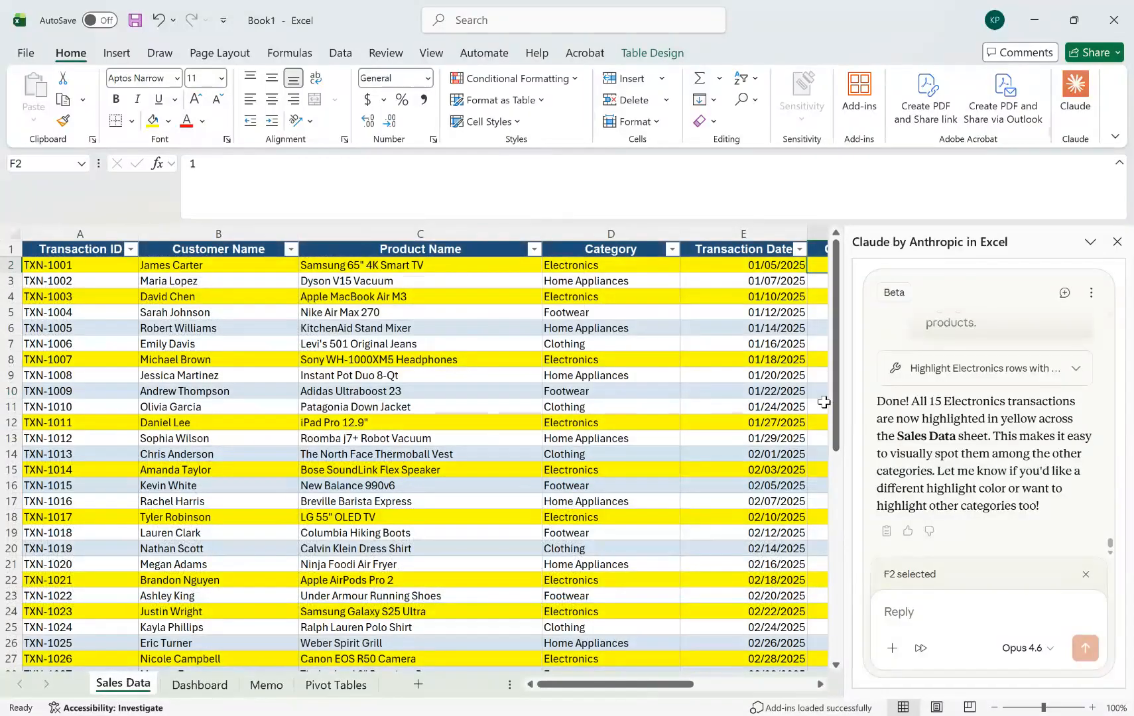
left_click(925, 620)
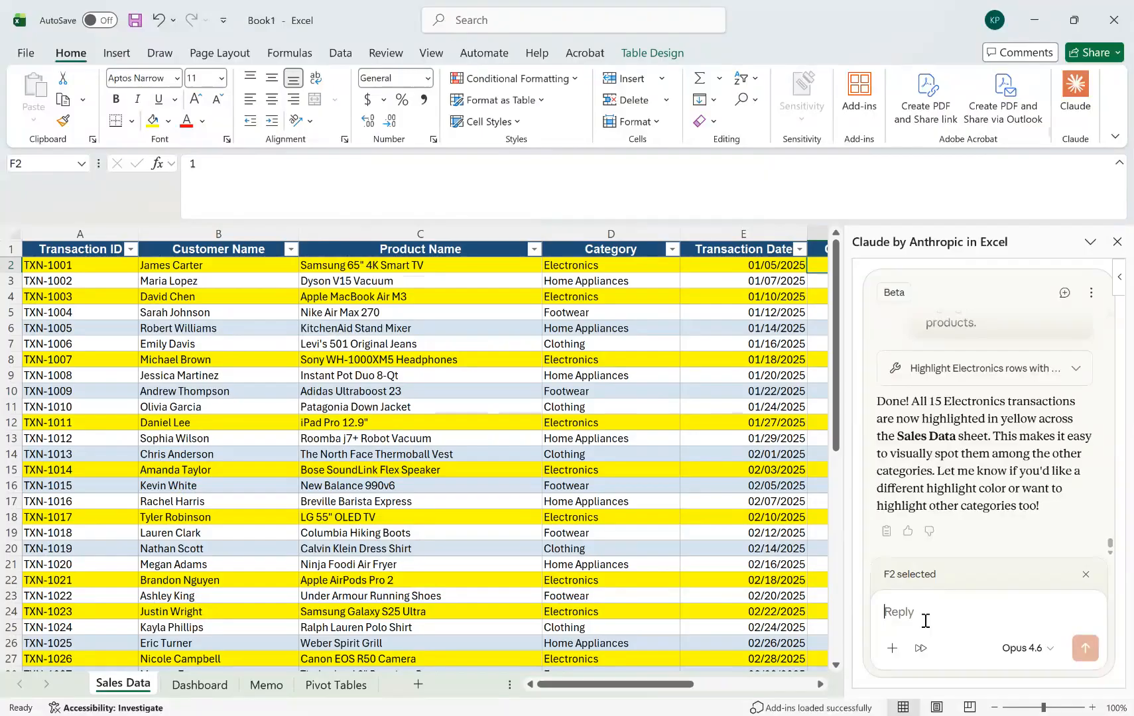